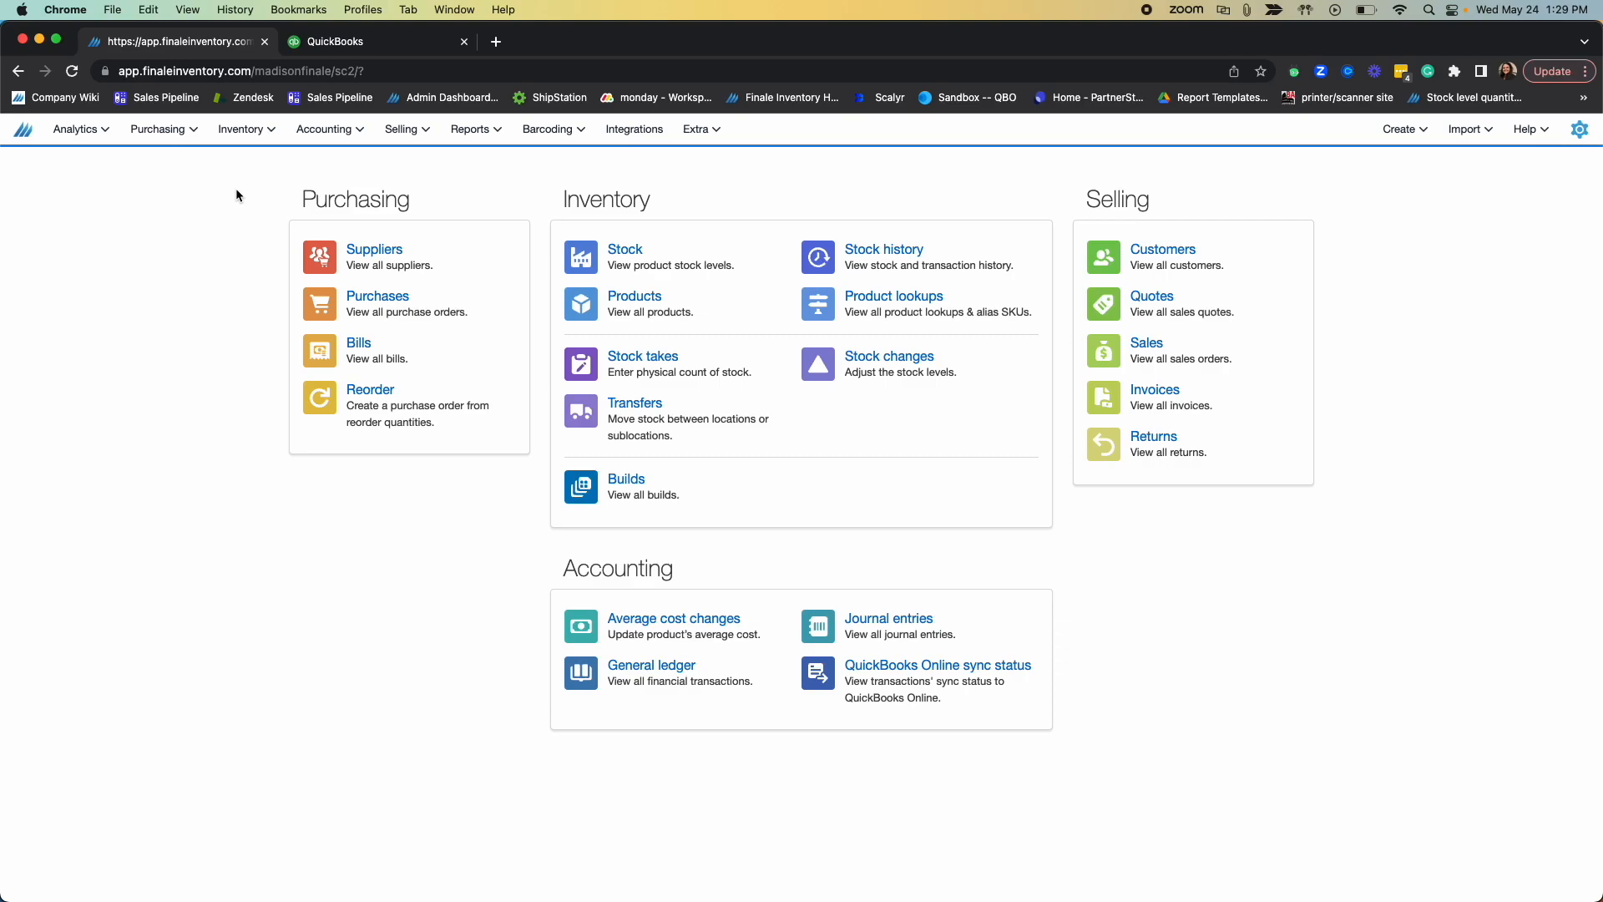
Step: Open the committed DemoSupplier purchase order and review its item prices, landed costs and shipping charge
click(376, 300)
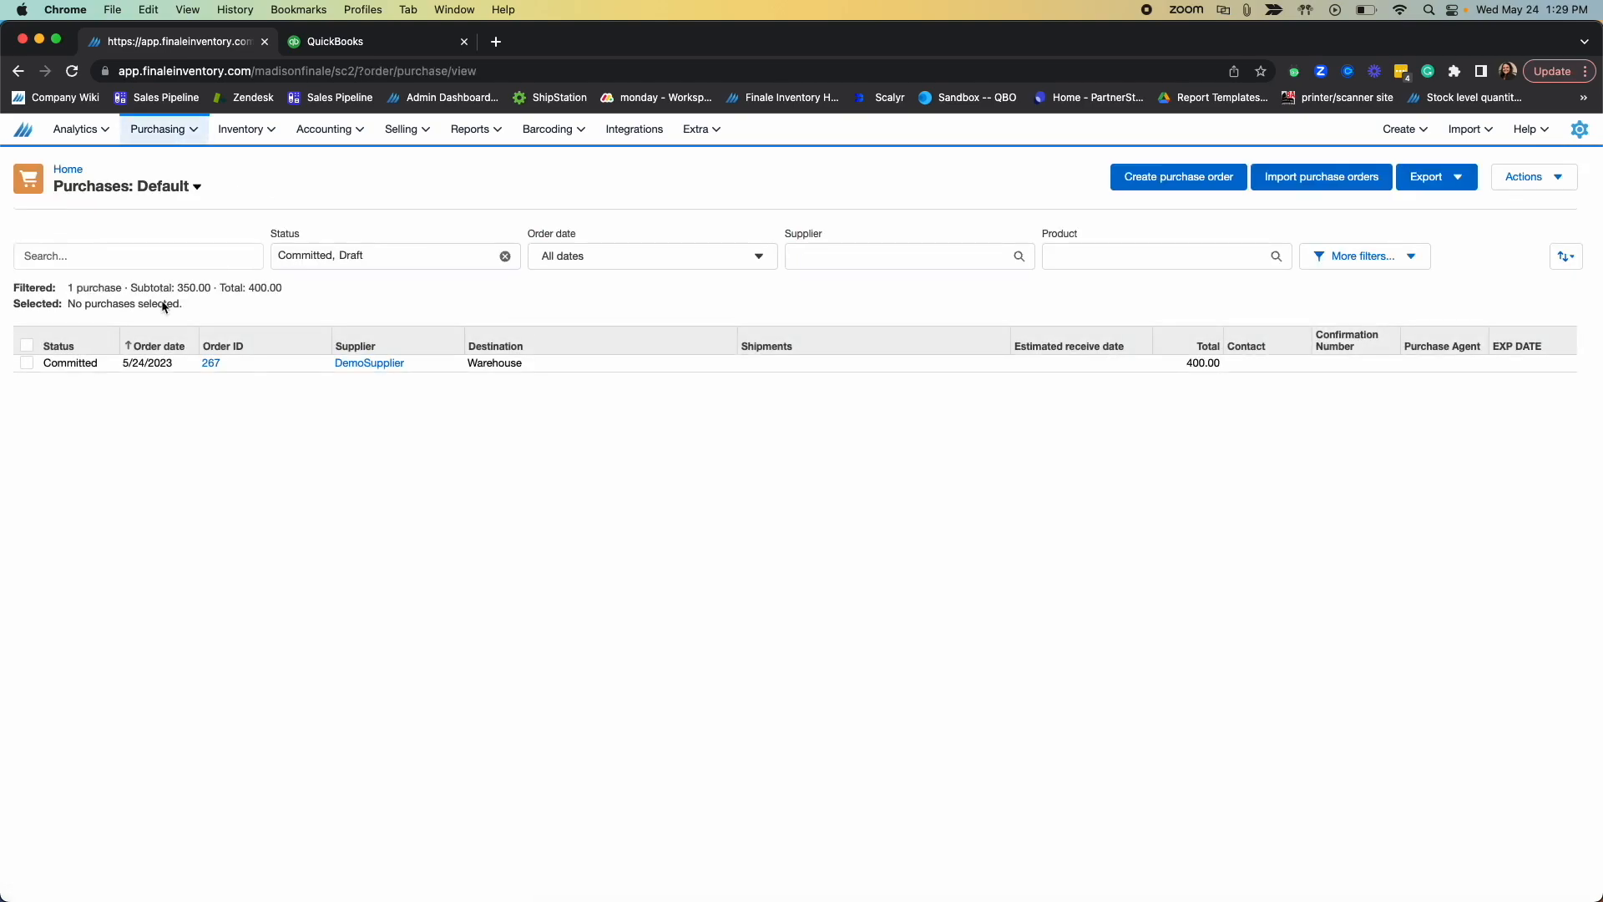
click(211, 362)
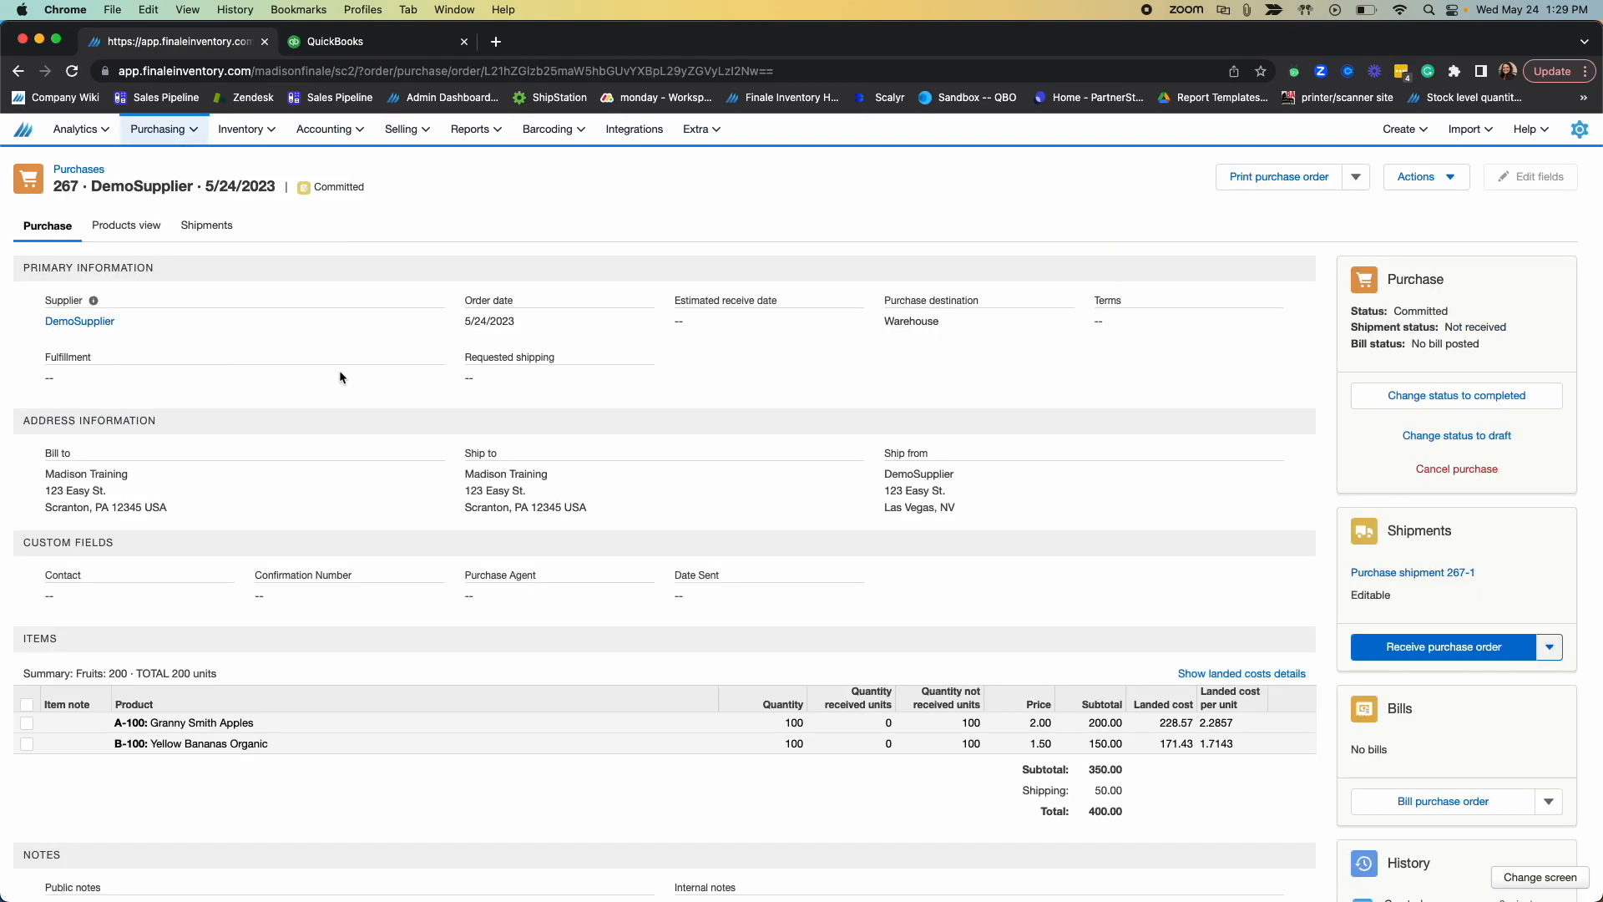
scroll(989, 558, down, 1)
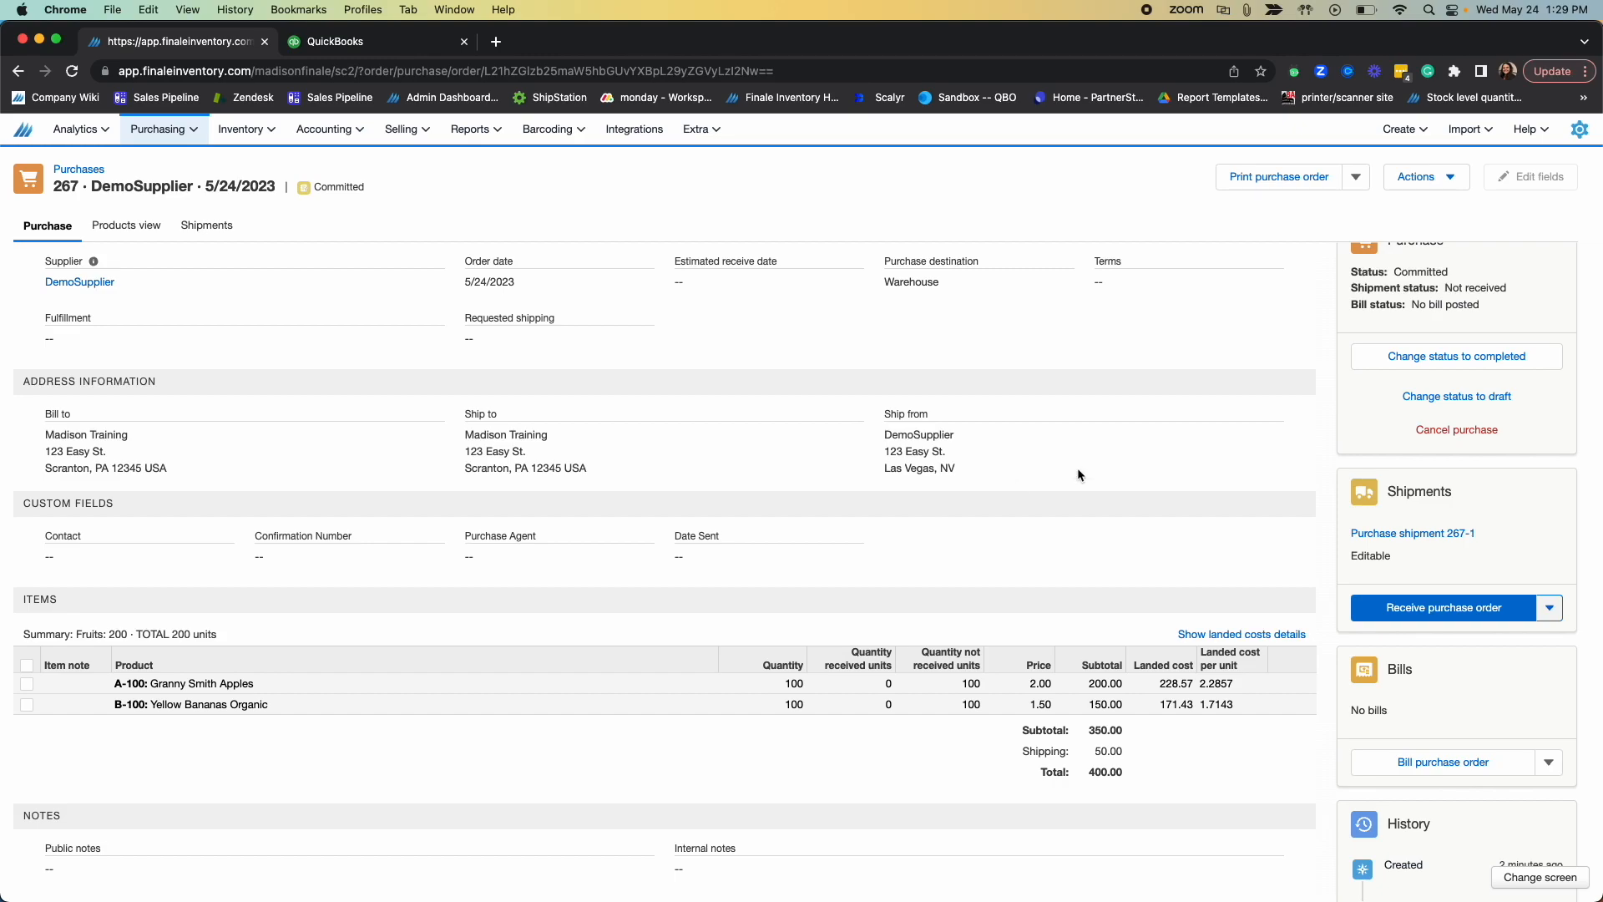
scroll(1066, 488, down, 1)
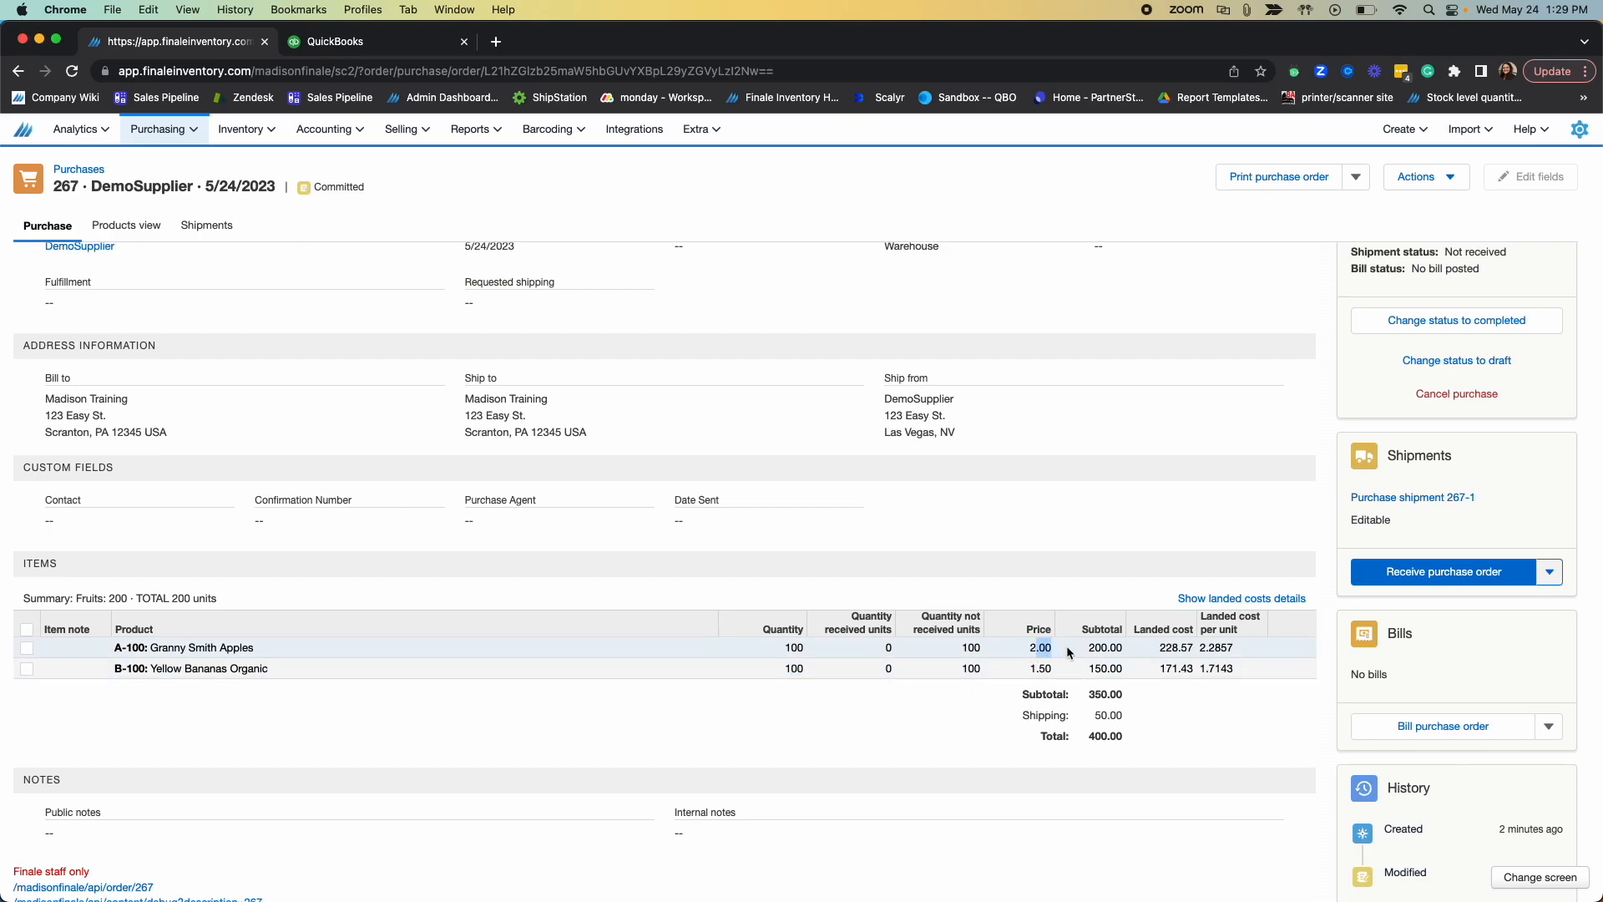
click(1149, 662)
scroll(1223, 668, up, 1)
scroll(1227, 673, down, 1)
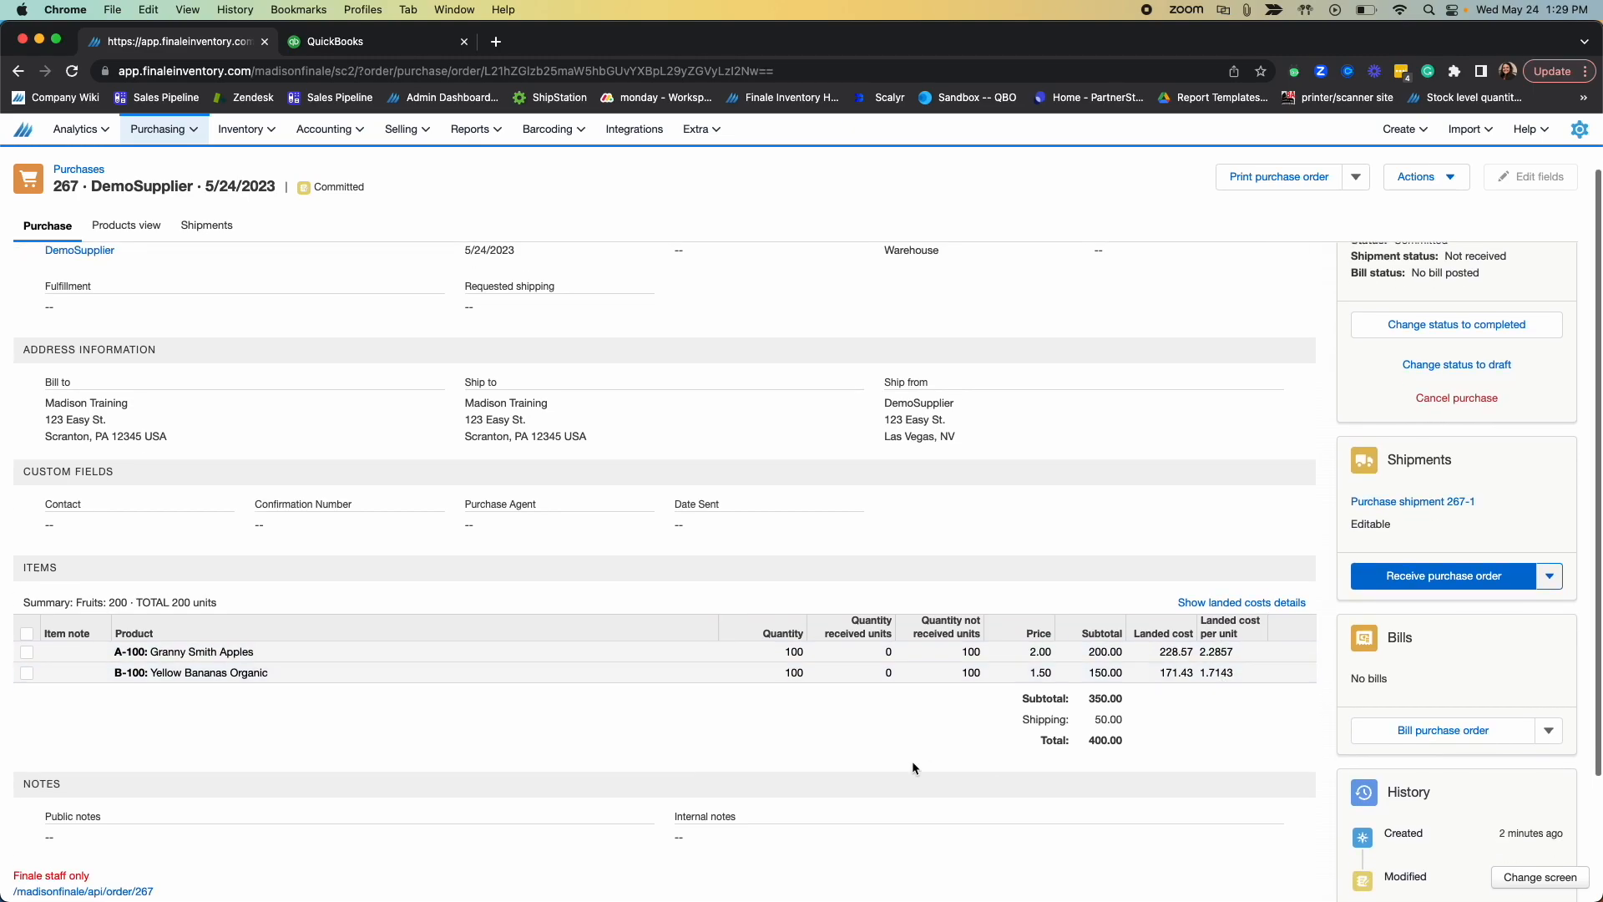
drag(1020, 719, 1088, 729)
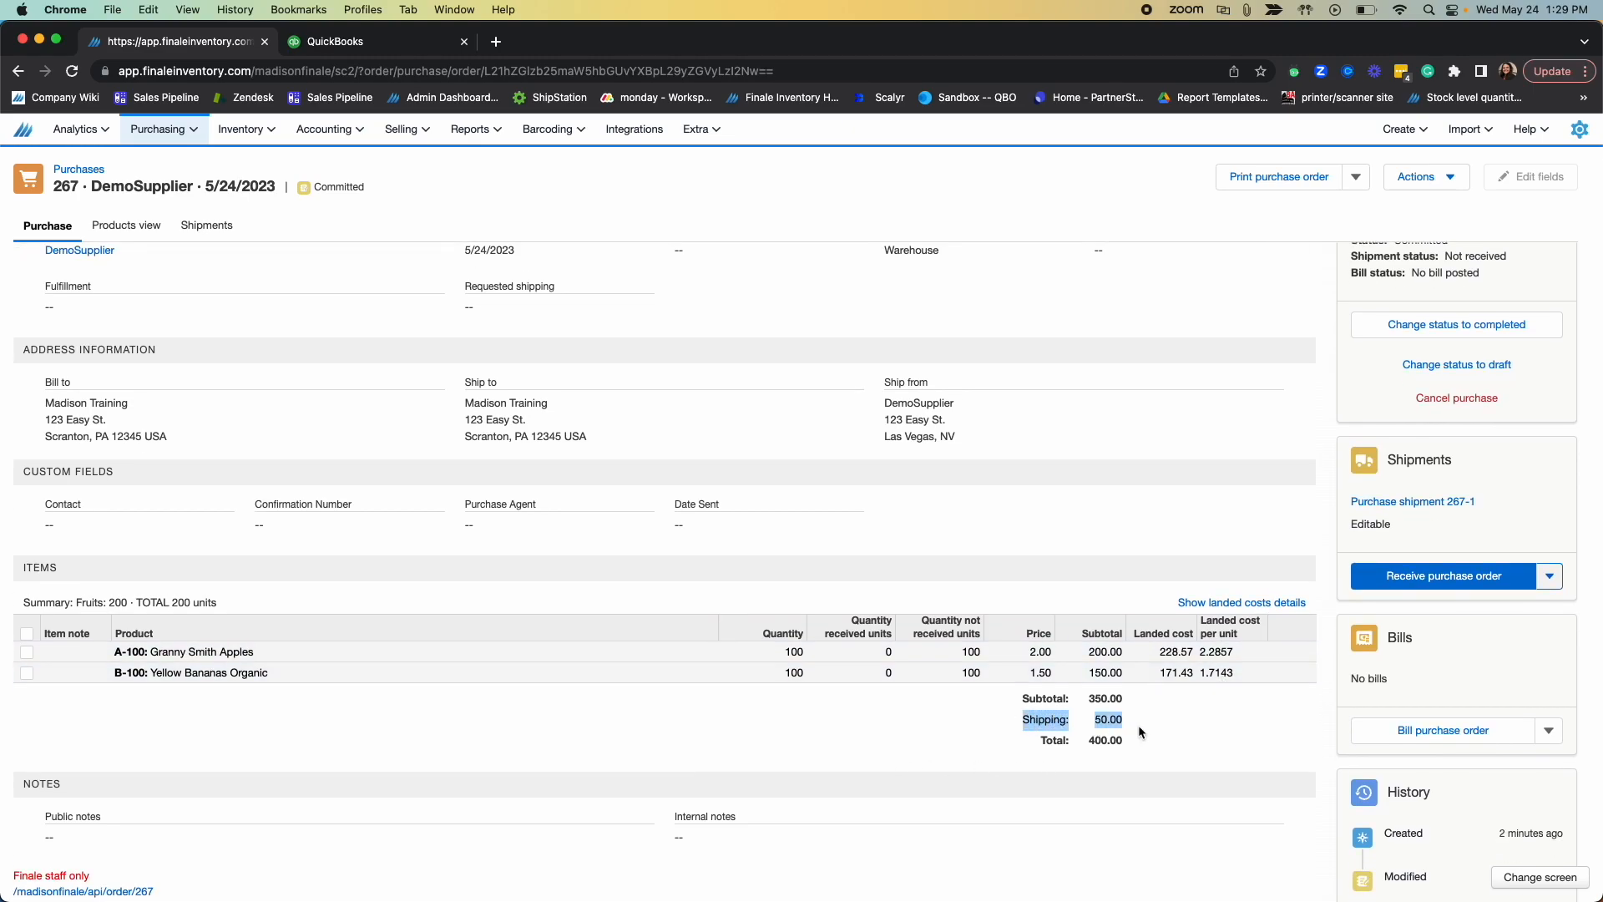
click(1130, 735)
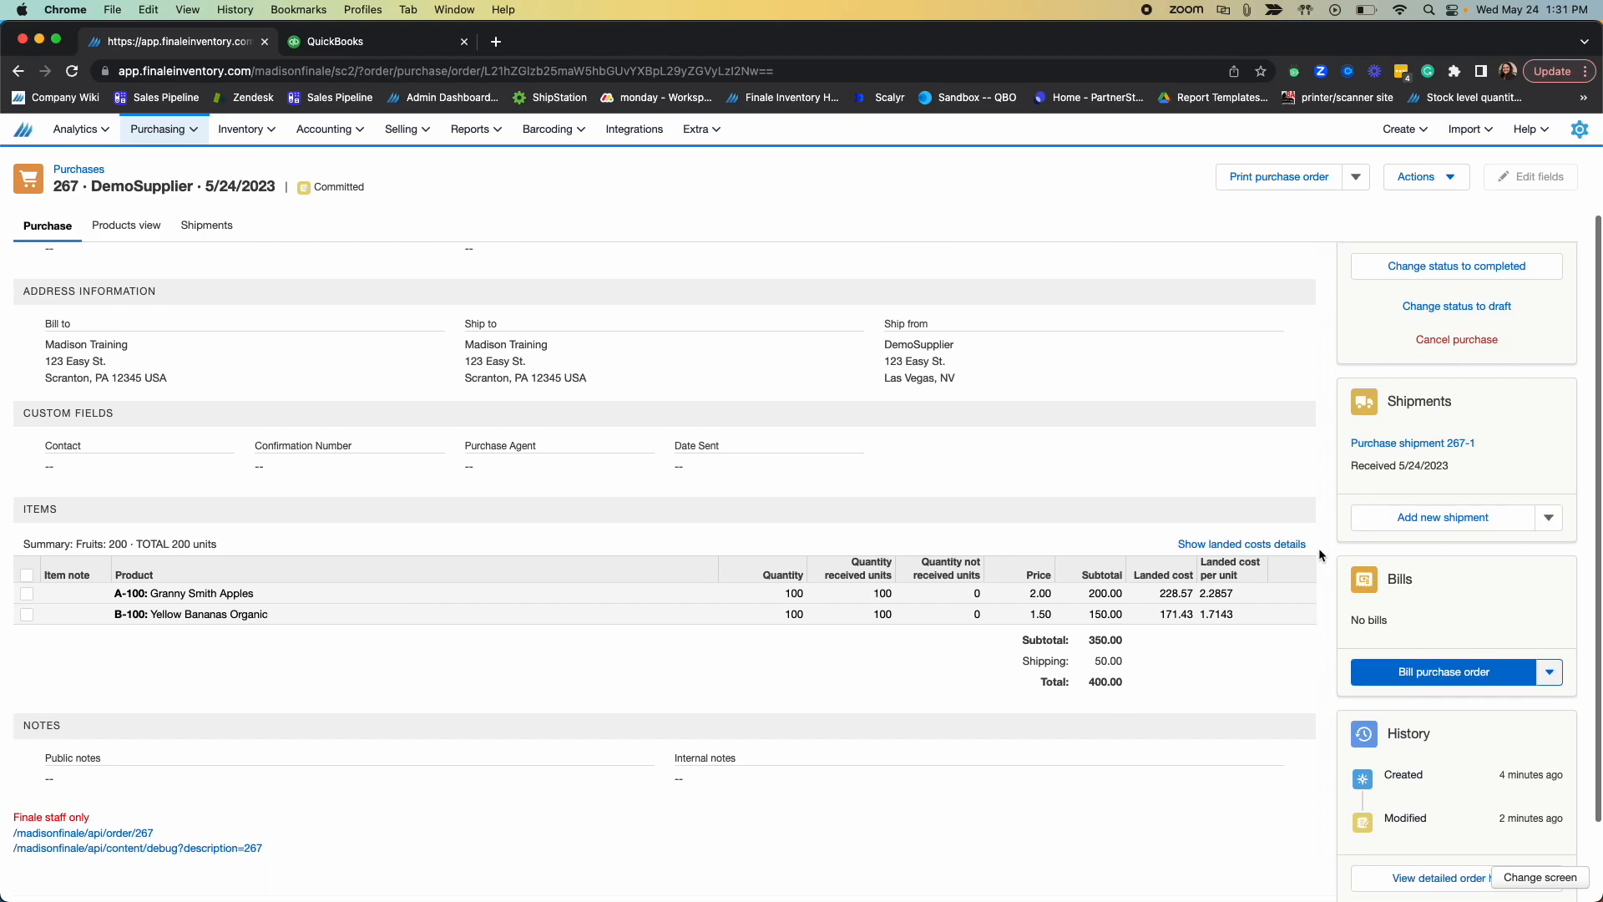
Step: Bill the received DemoSupplier purchase order with bill date 5/24/2023, leaving the reference number blank and the supplier at its order default
scroll(1319, 547, down, 2)
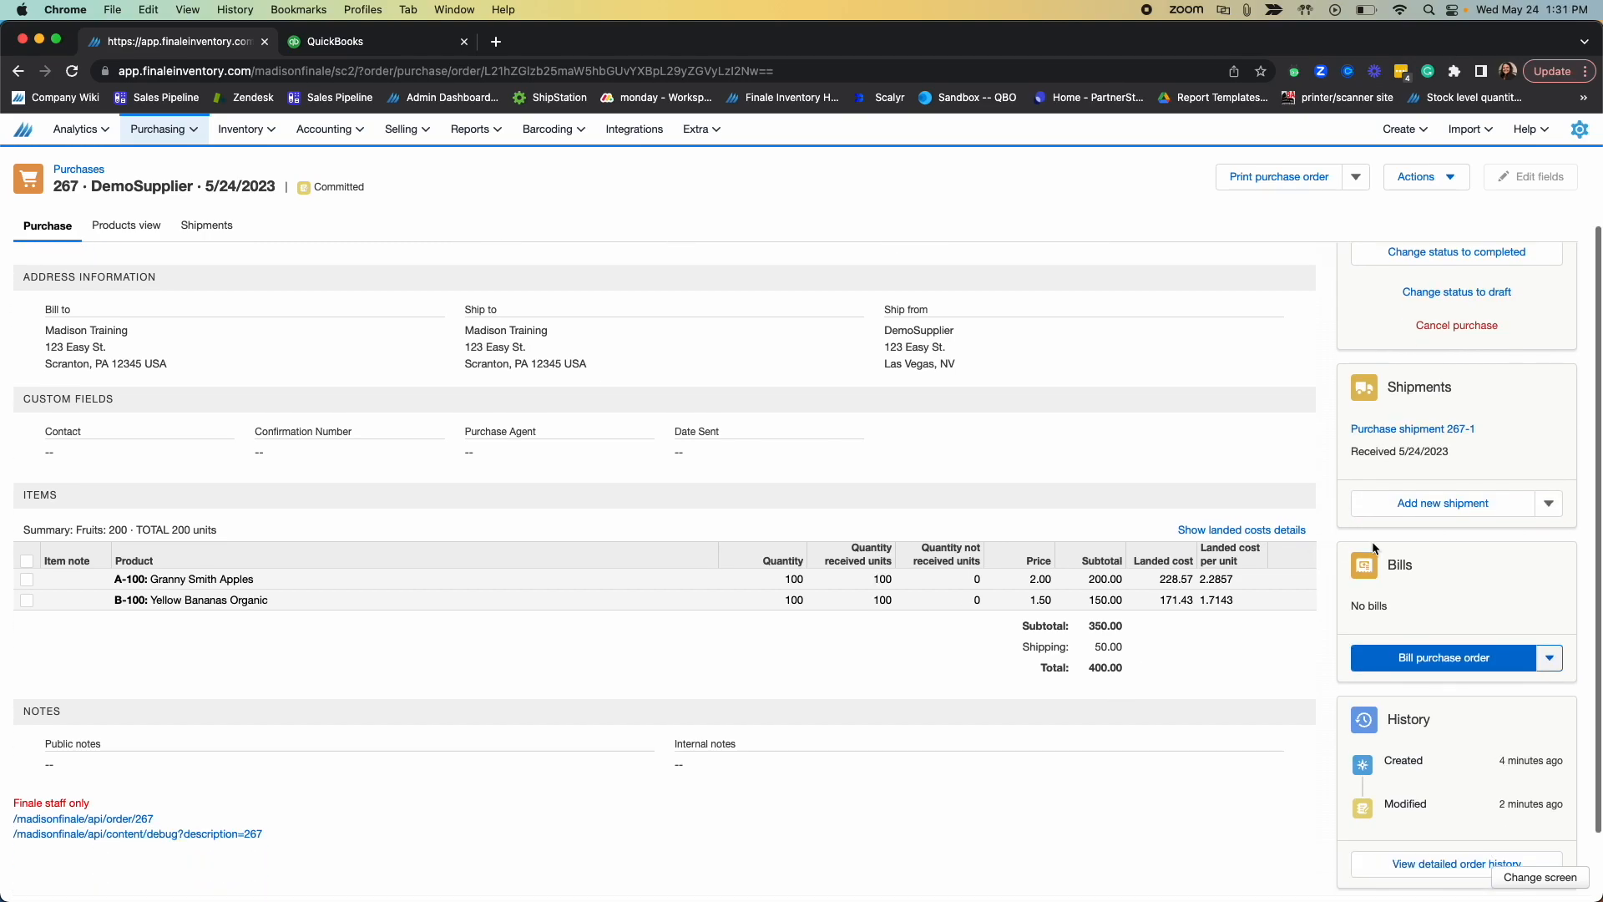
click(1477, 669)
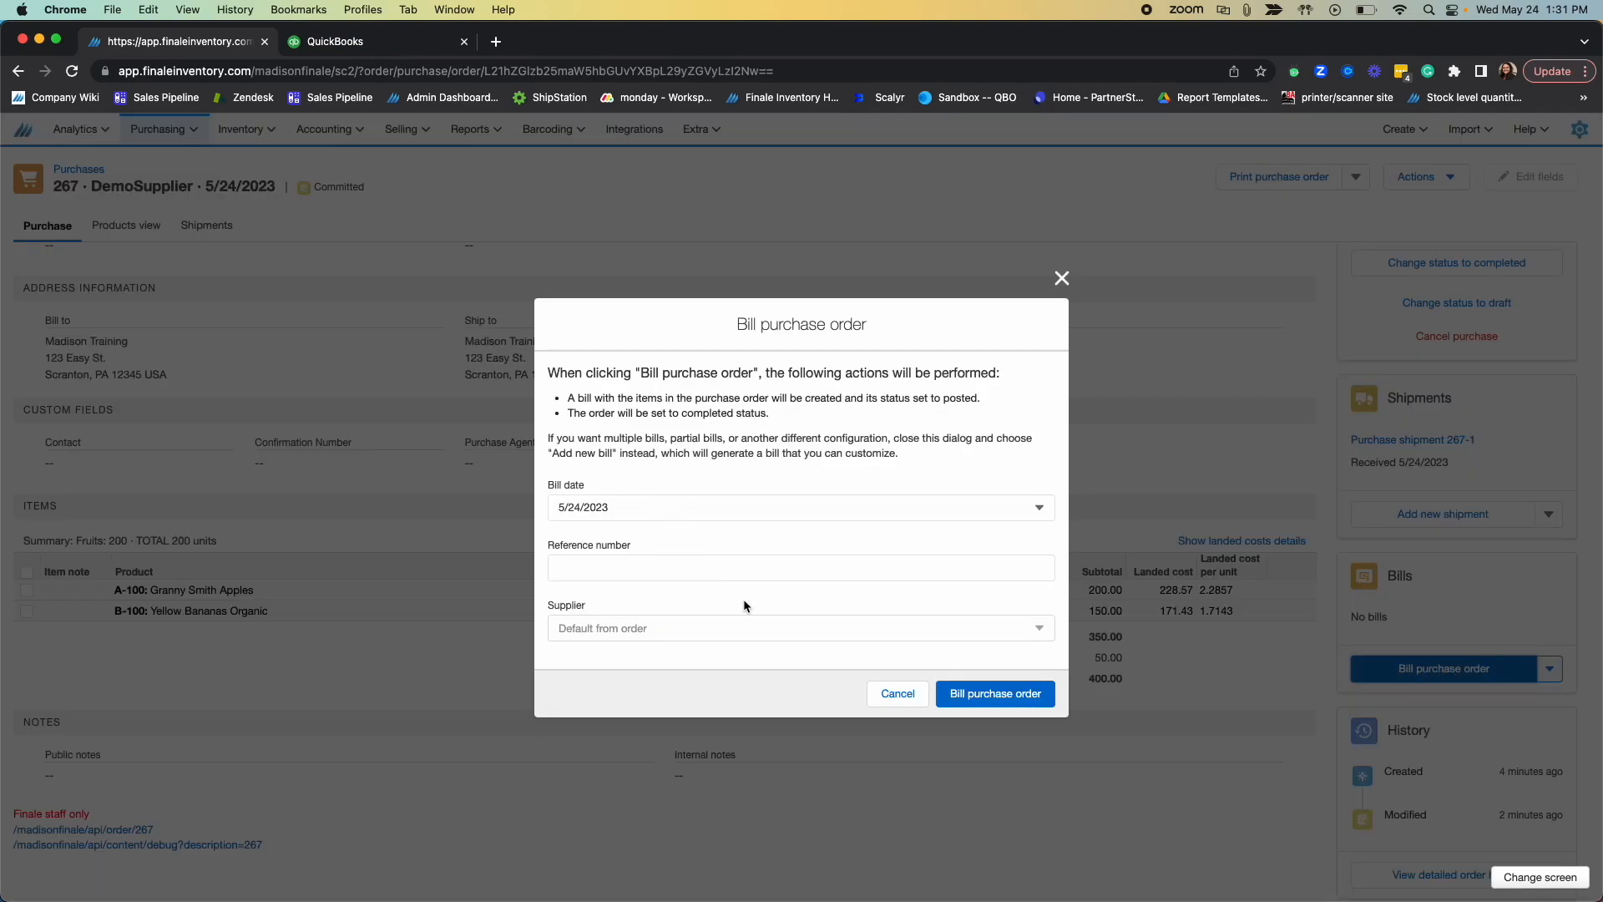
click(811, 566)
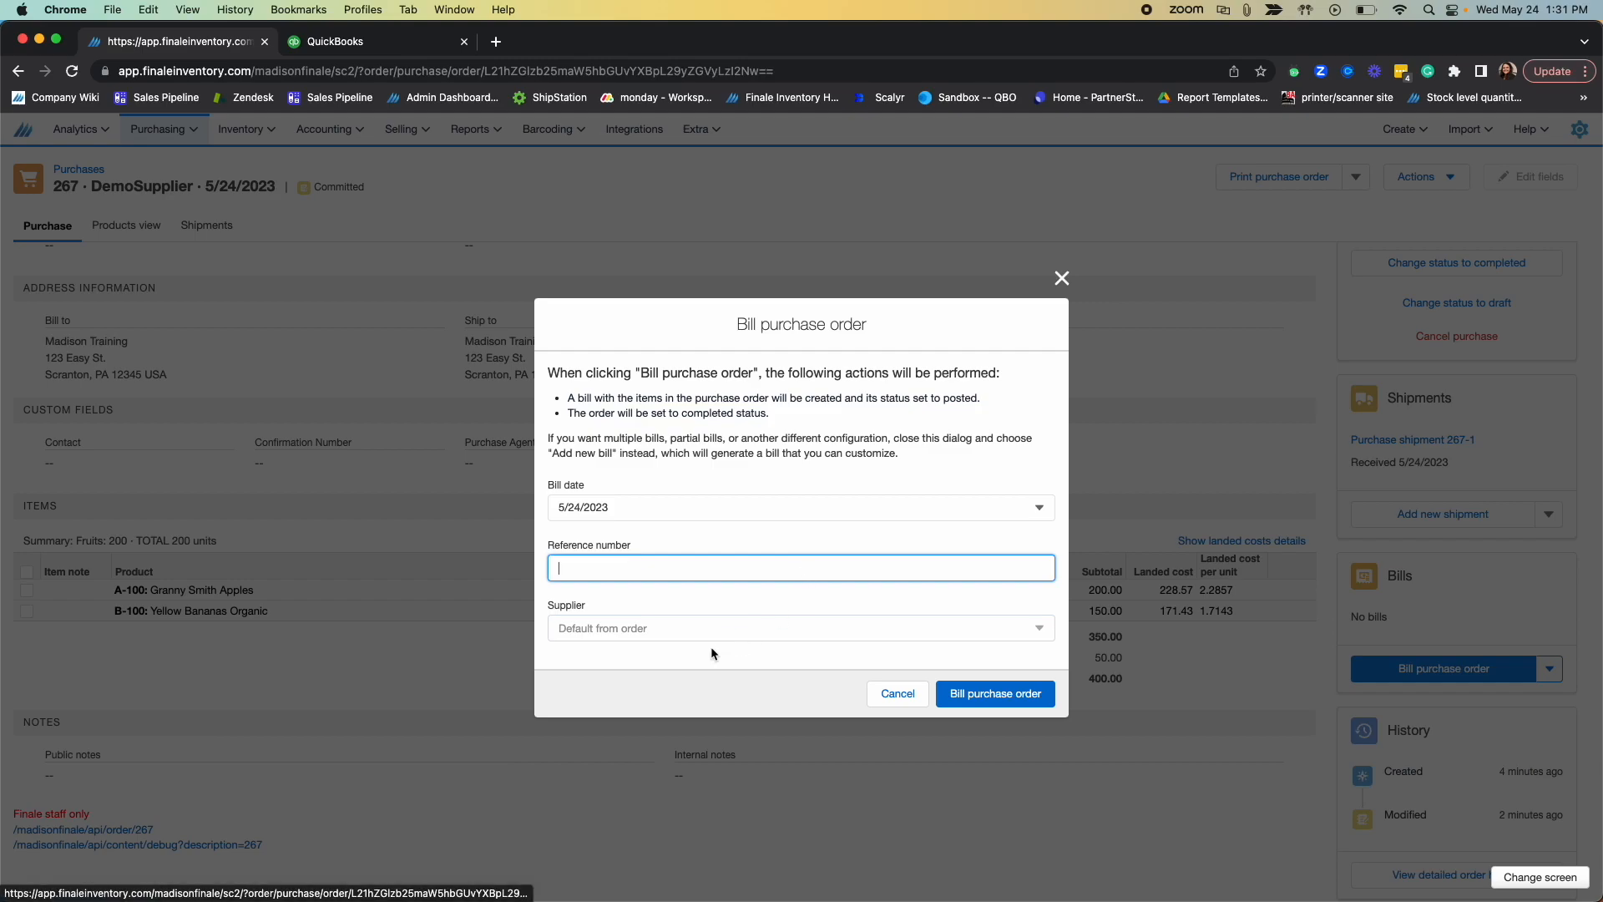
drag(549, 593, 991, 695)
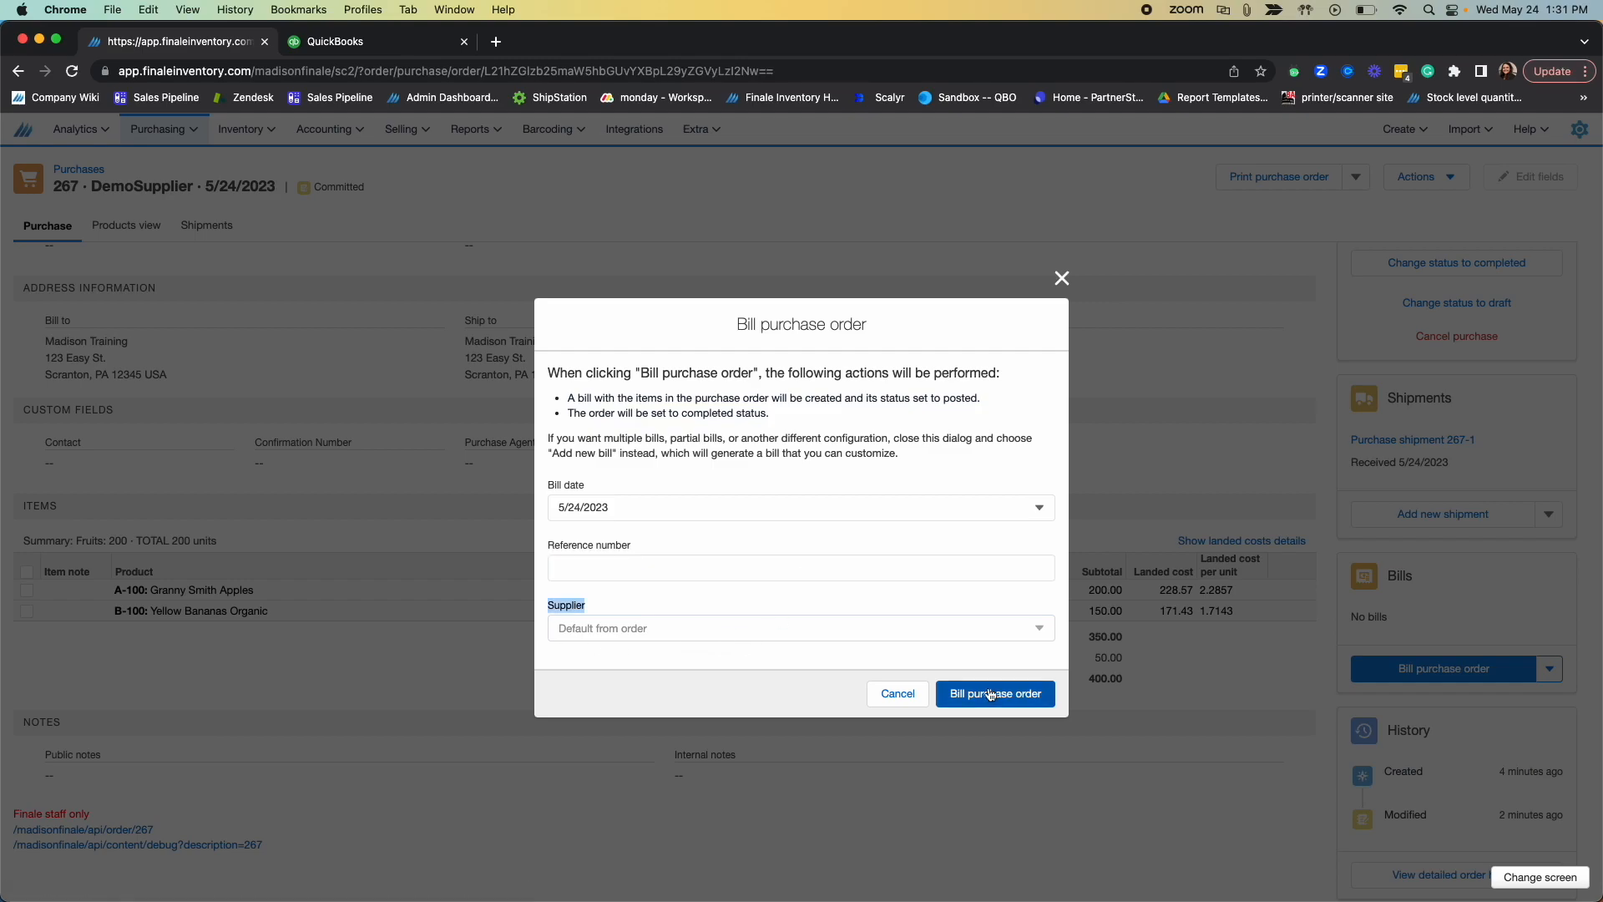
click(1012, 696)
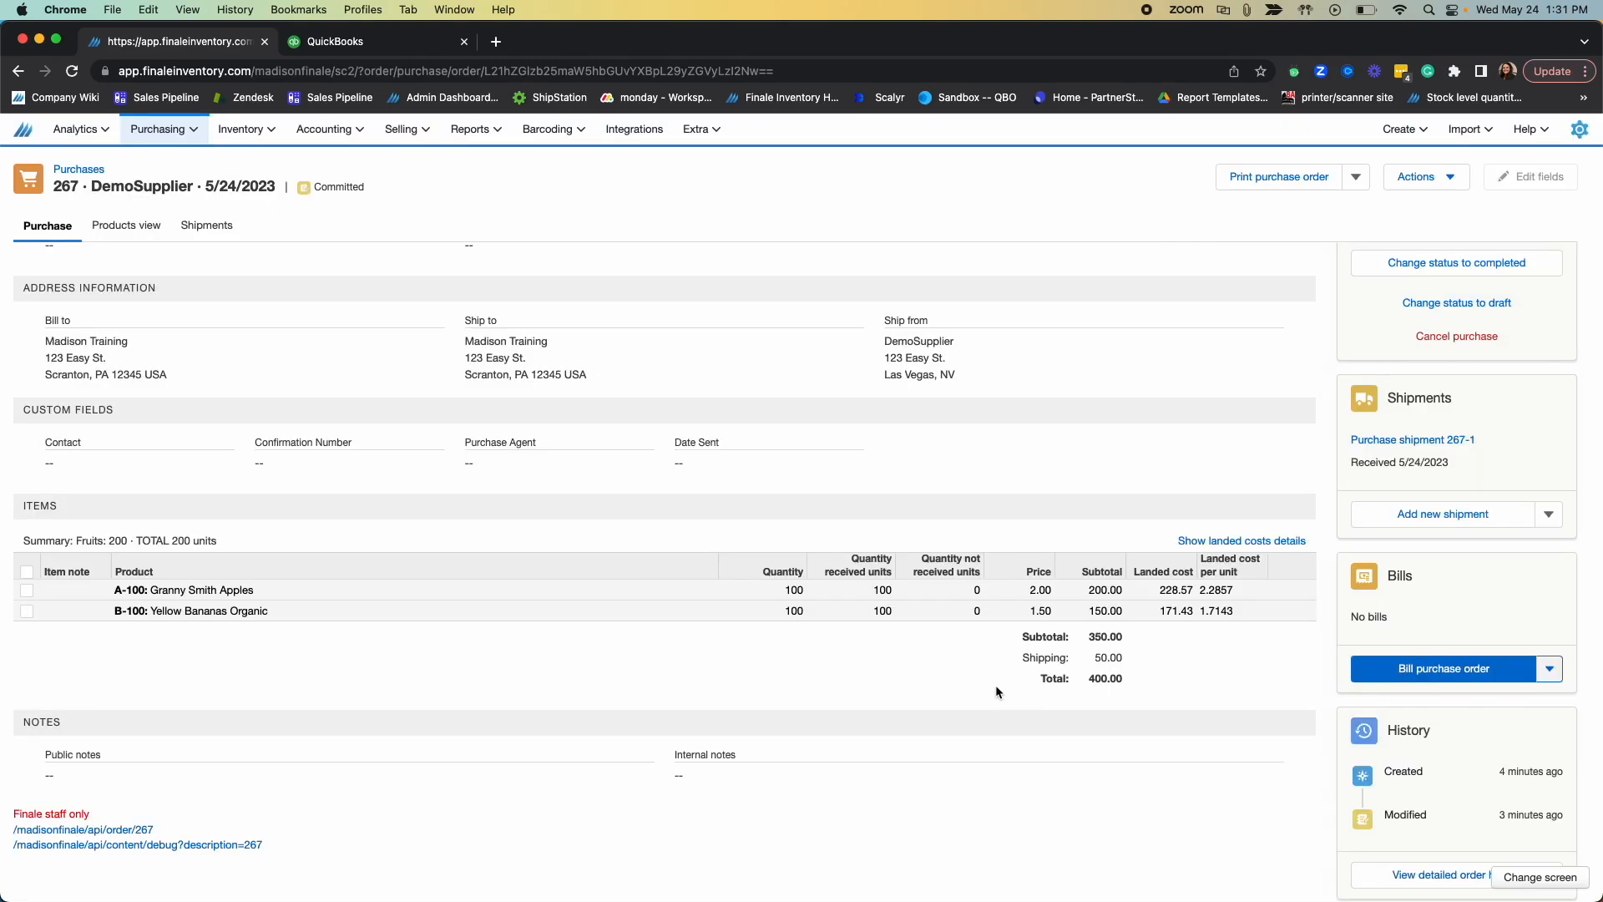
Step: Examine the purchase order's billing status and the recommendation about its completion status
scroll(1261, 663, up, 3)
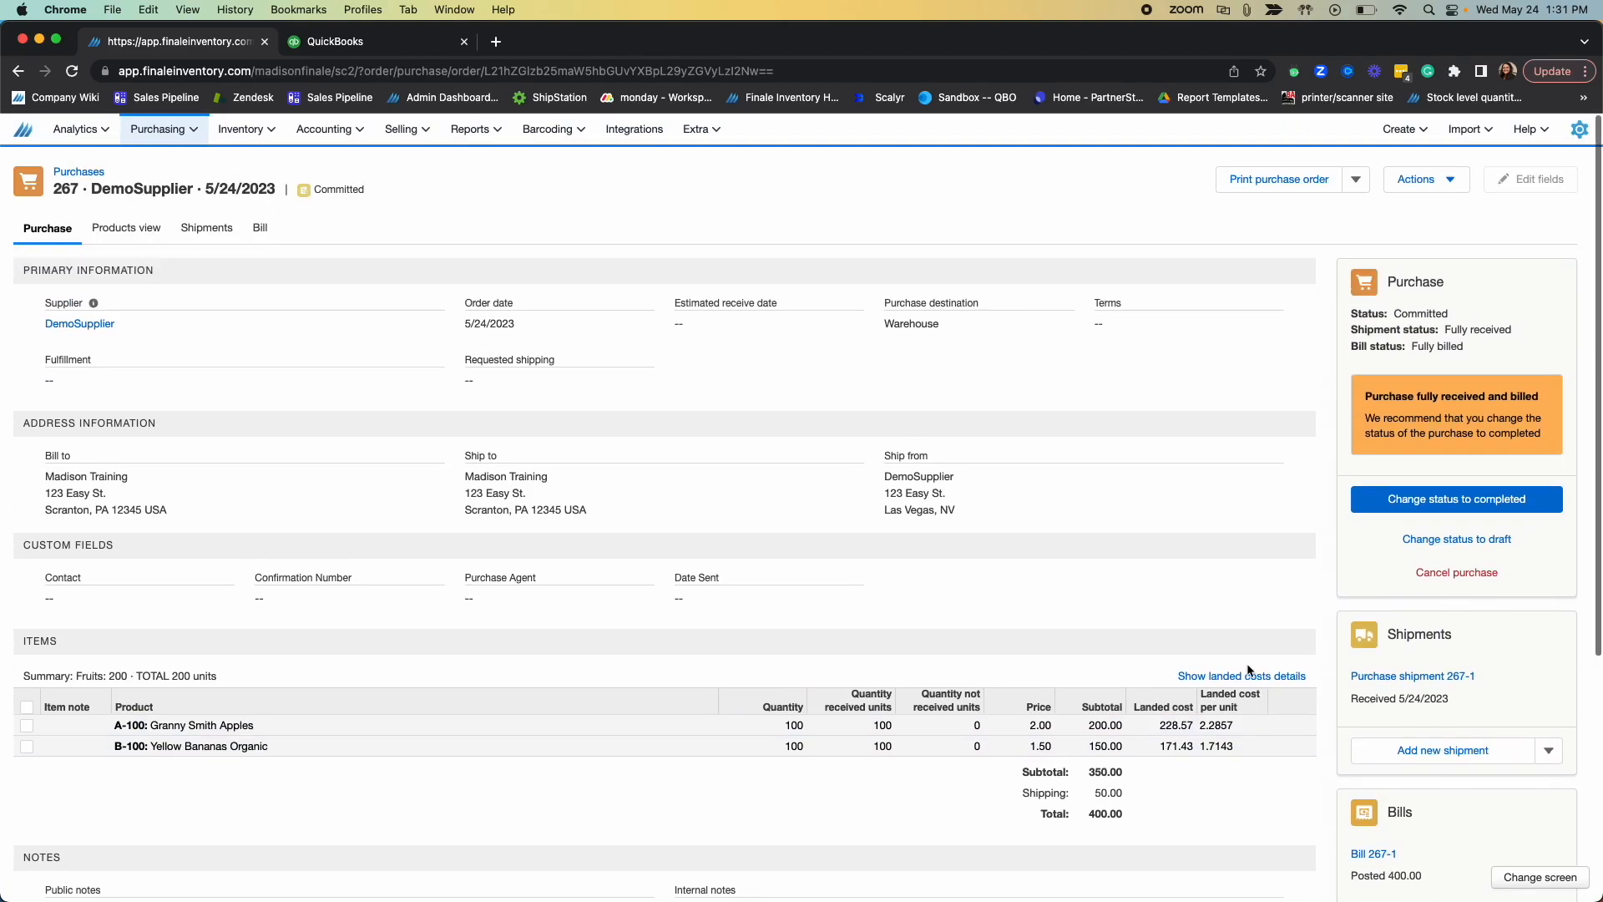
drag(1417, 393, 1519, 392)
click(1366, 400)
drag(1366, 392, 1547, 390)
click(1494, 390)
scroll(1547, 390, down, 1)
scroll(1546, 390, up, 1)
click(1546, 390)
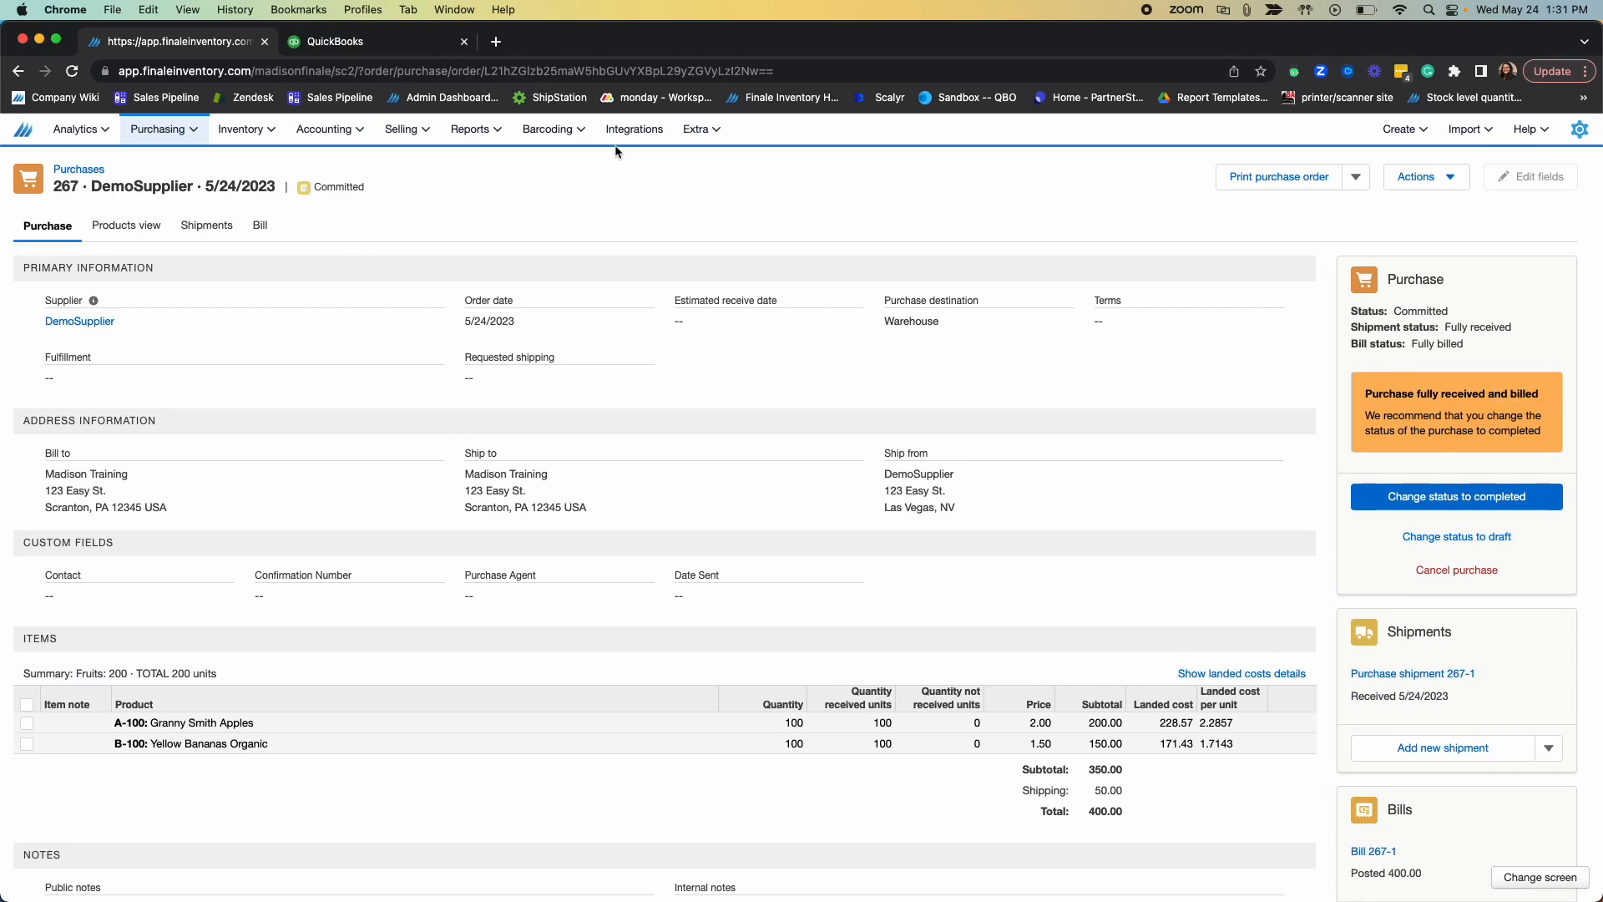
Step: Run the Push general ledger task immediately for the QuickBooks Online SANDBOX integration
click(632, 130)
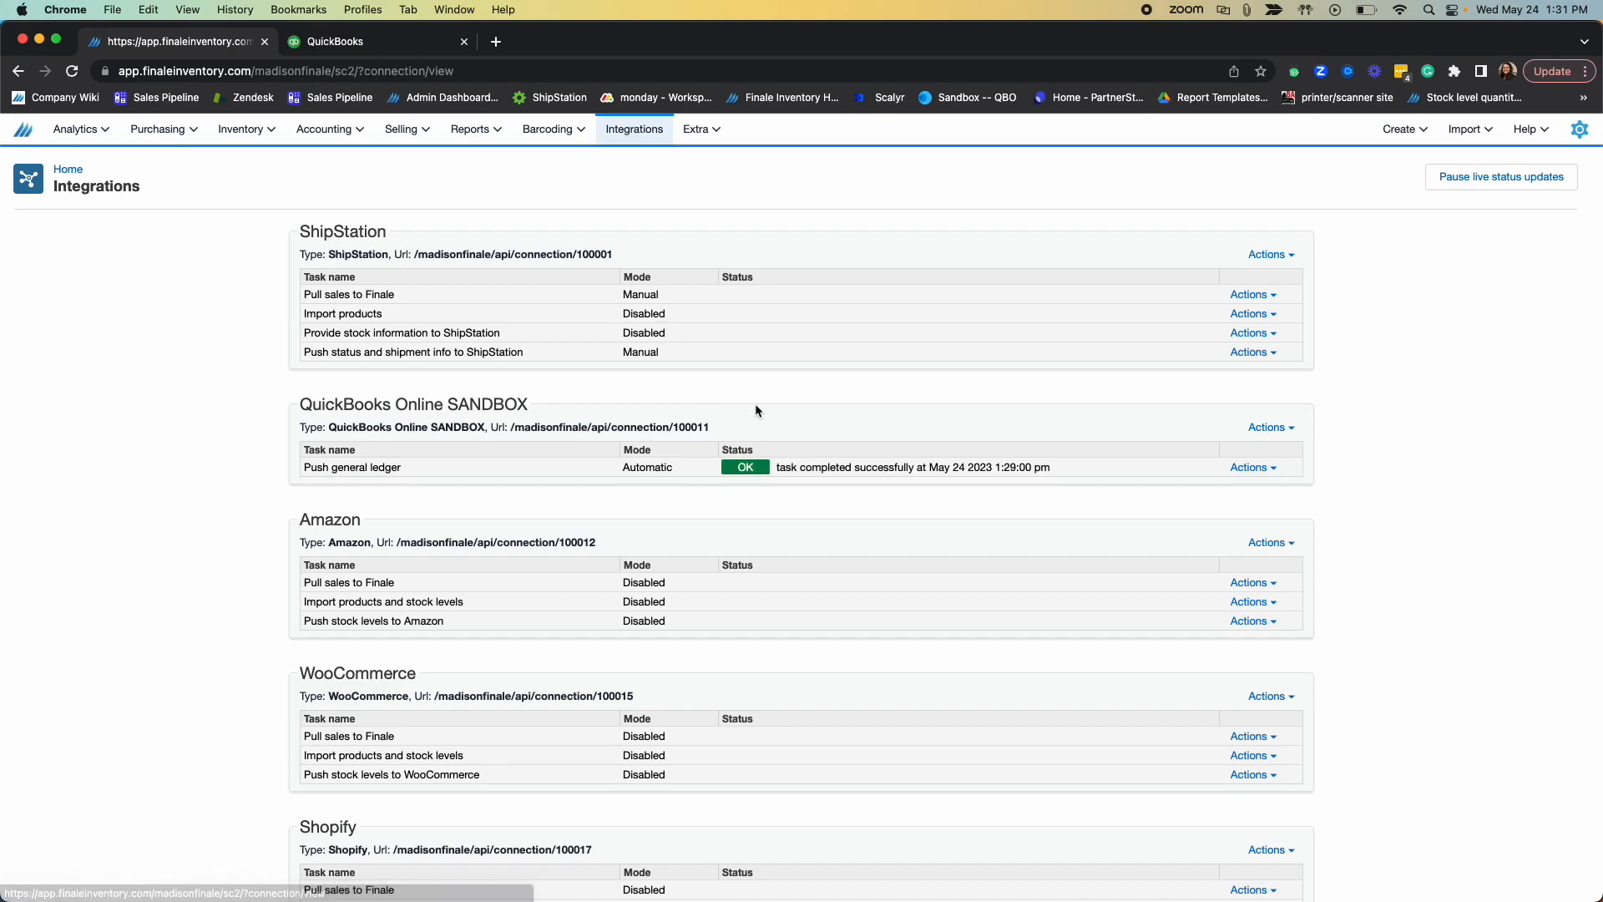
drag(315, 470, 523, 473)
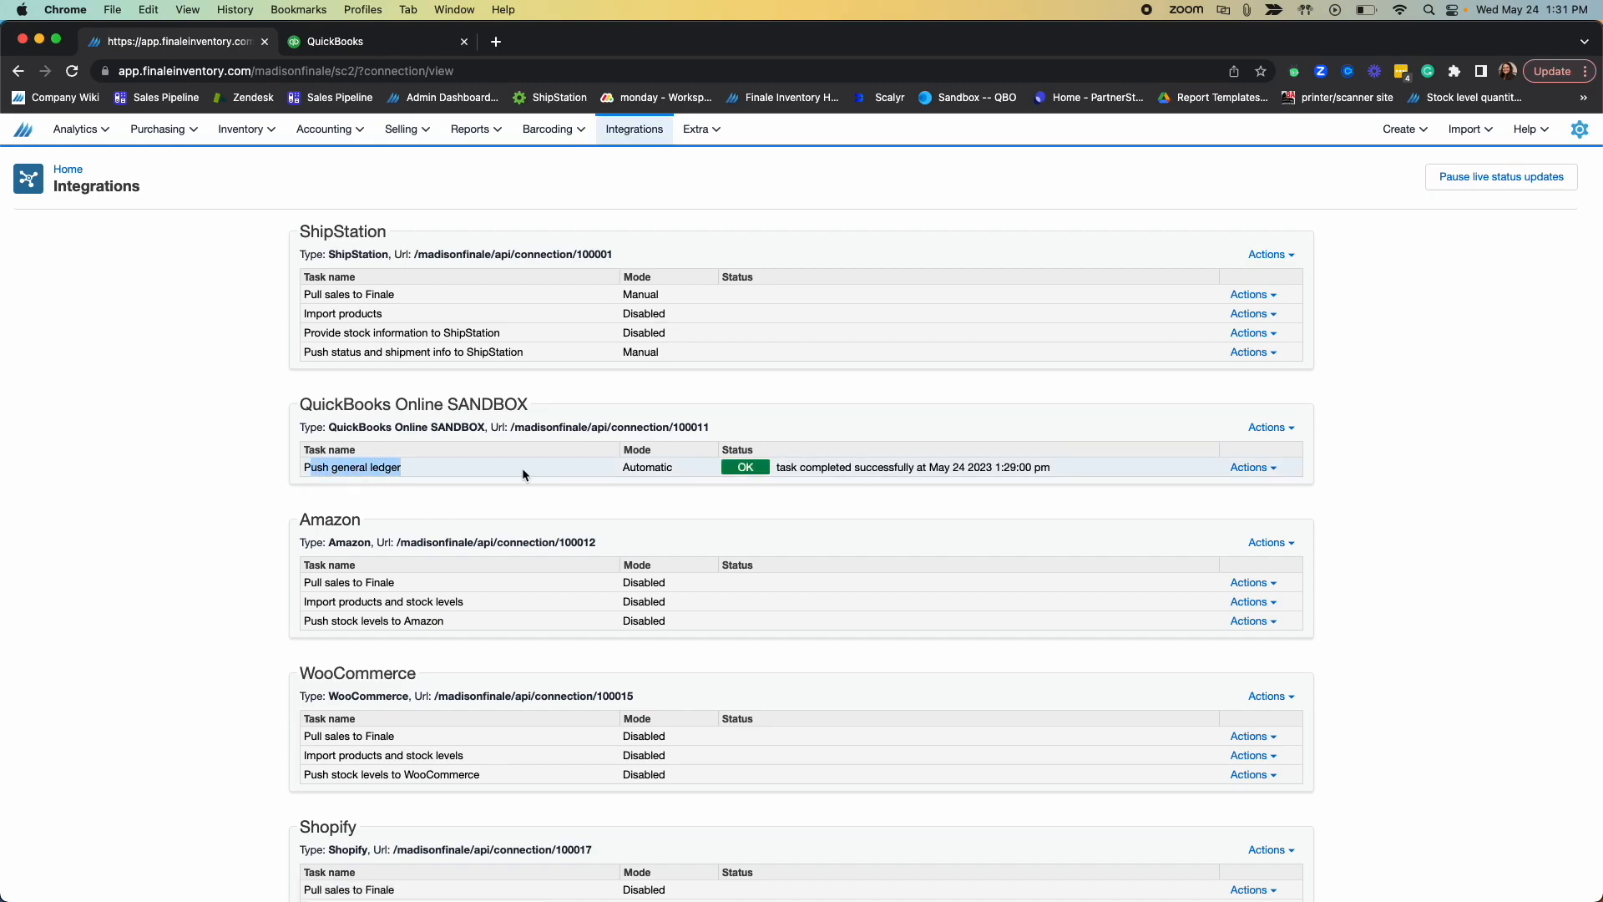
click(936, 471)
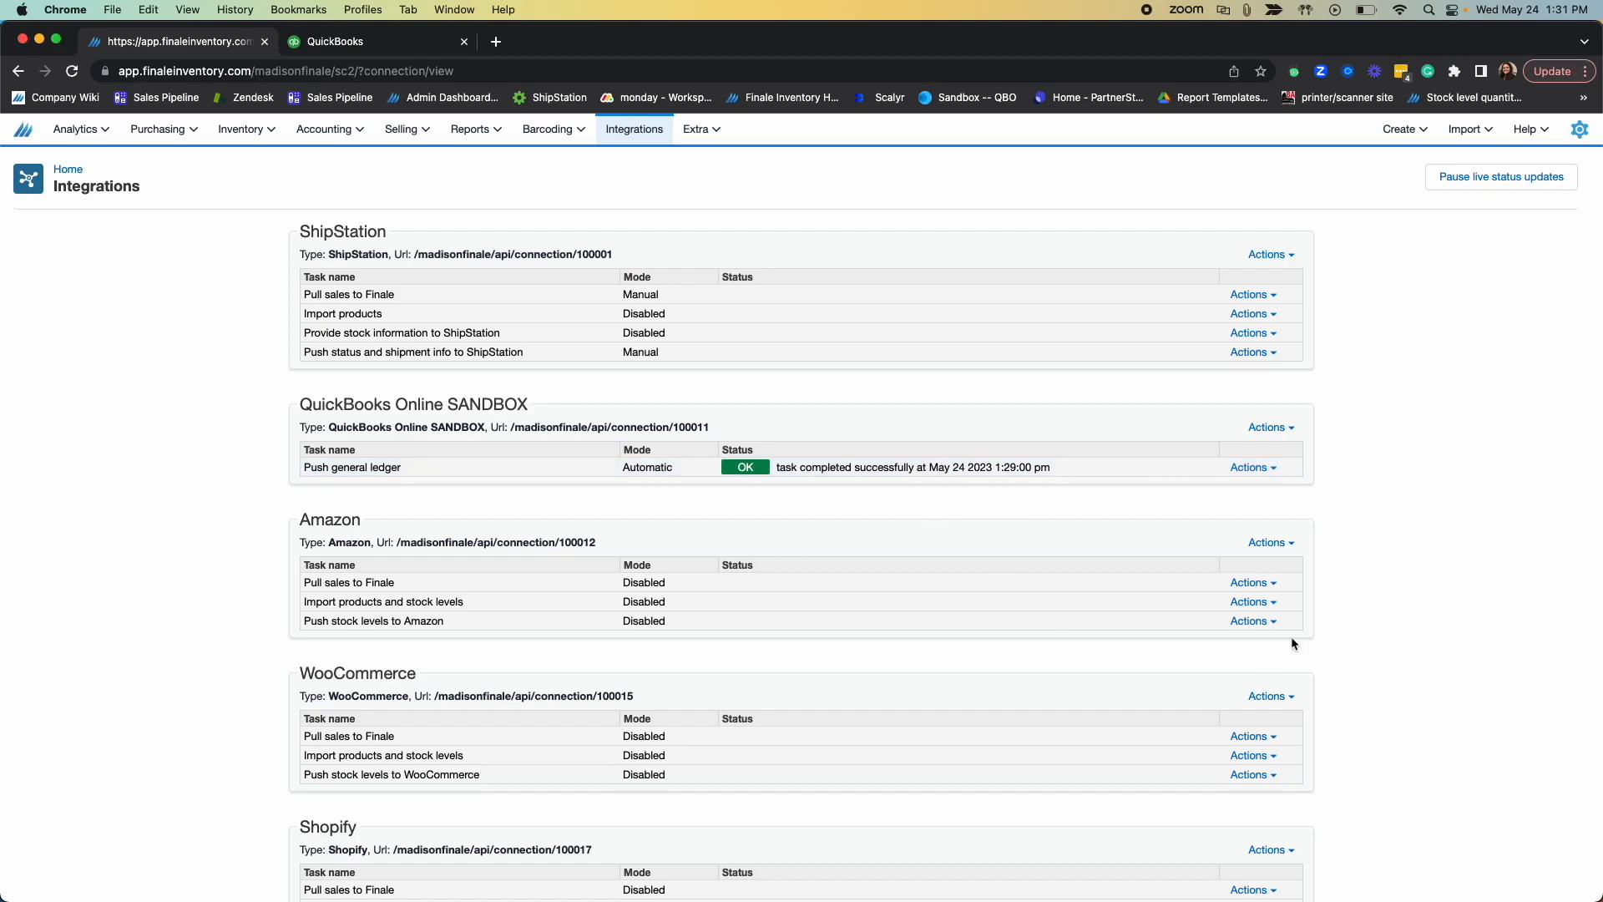
click(1254, 467)
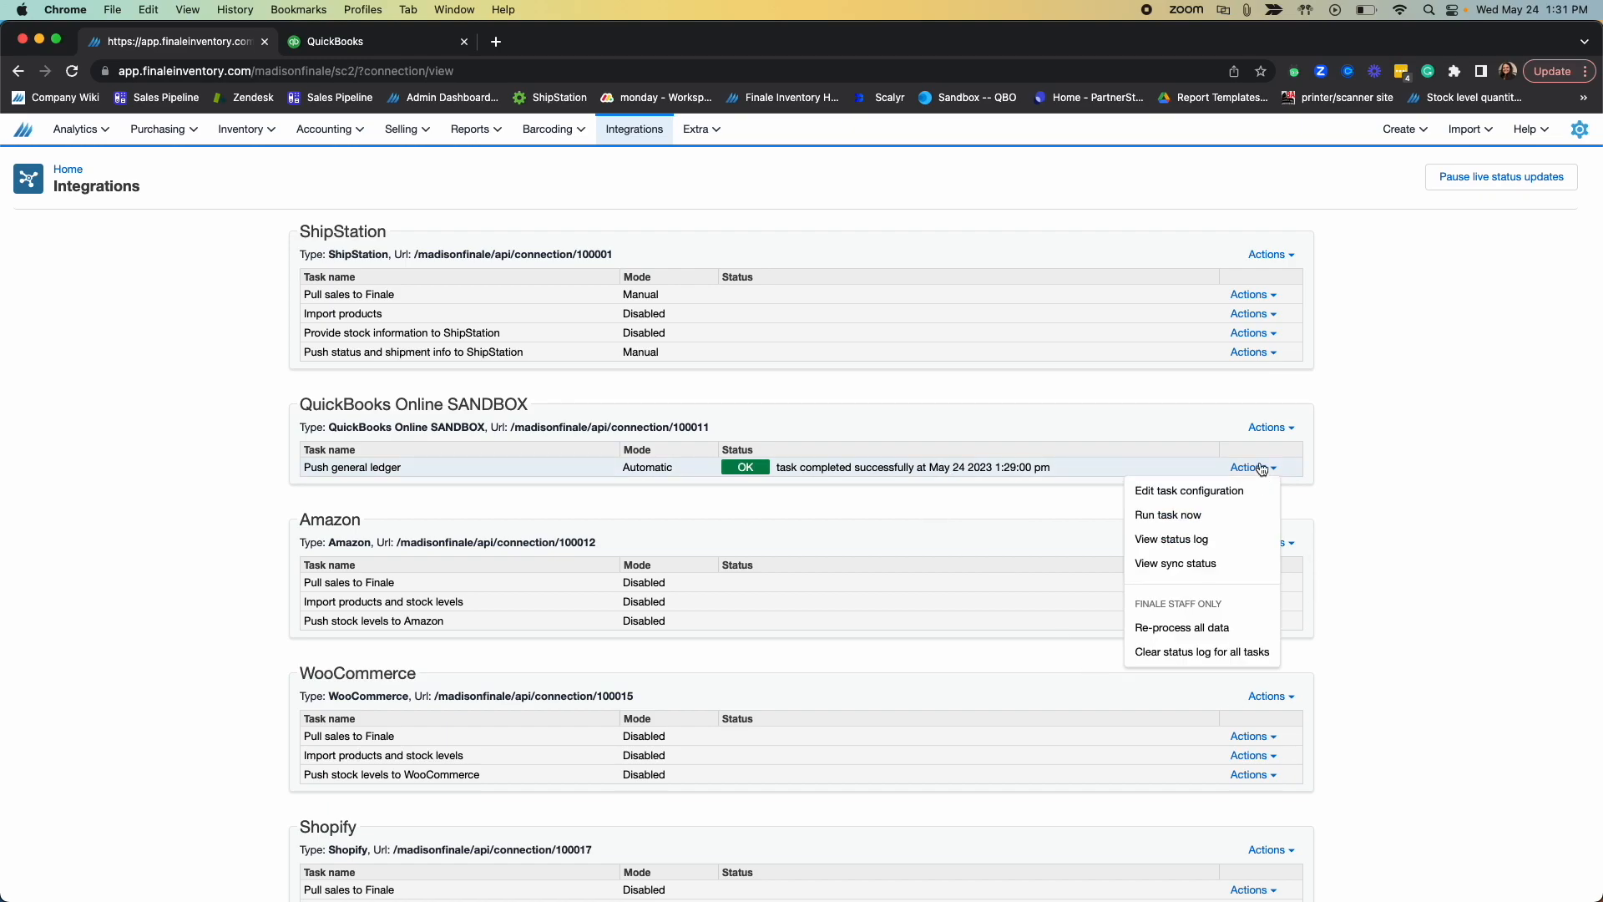
click(1169, 513)
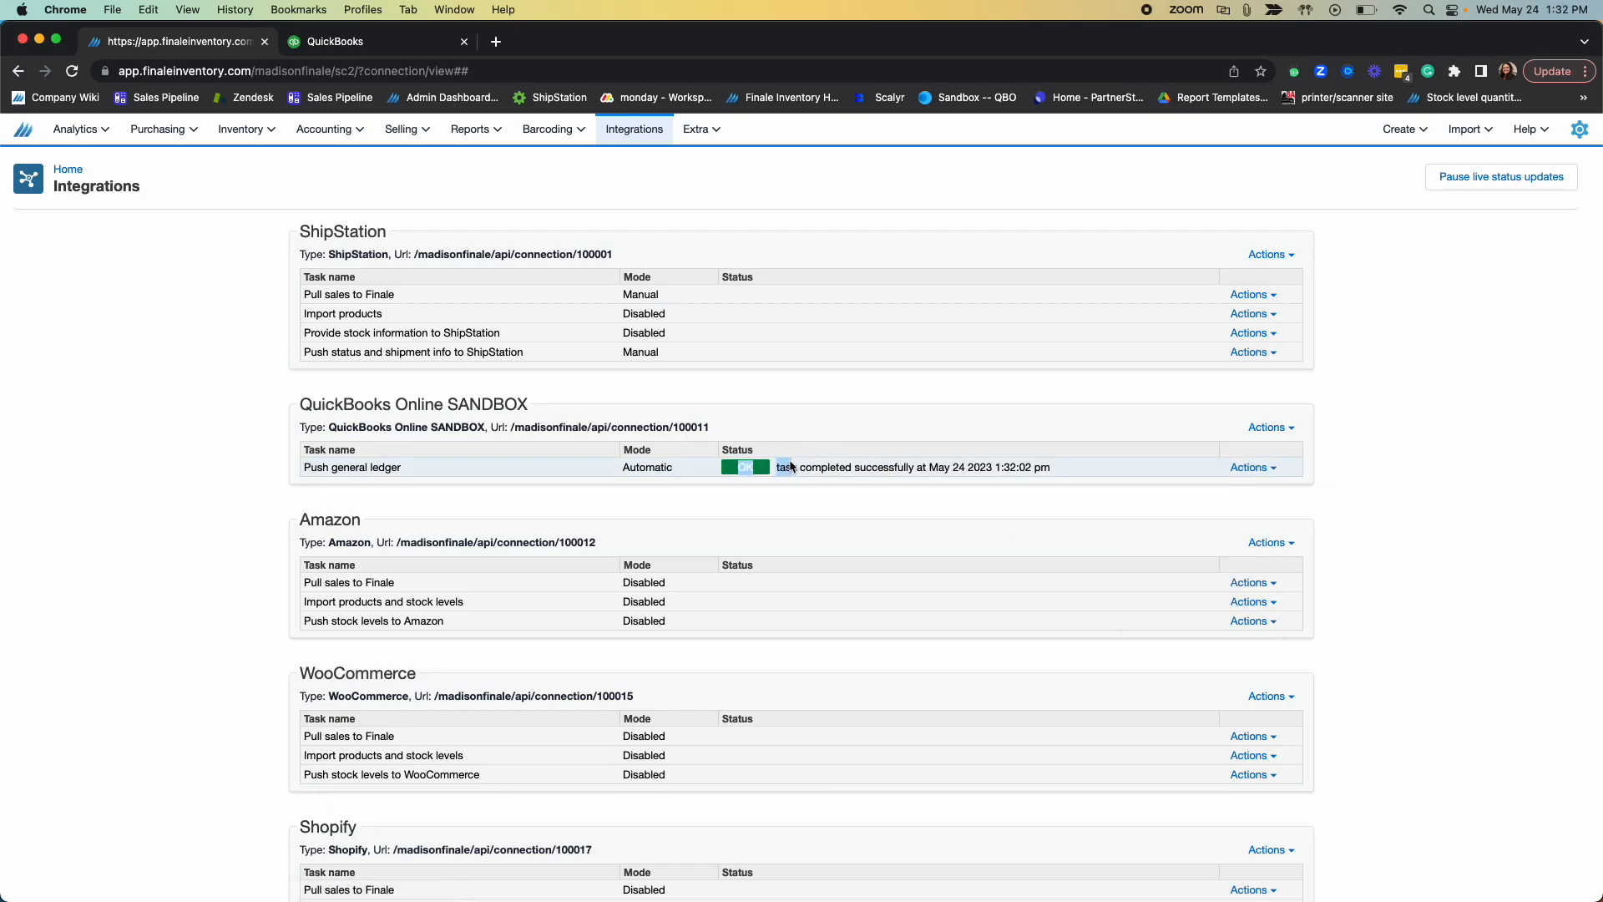
Step: Switch to QuickBooks, reload it, and open the DemoSupplier bill from the bills awaiting payment to inspect its item details
click(382, 42)
click(72, 72)
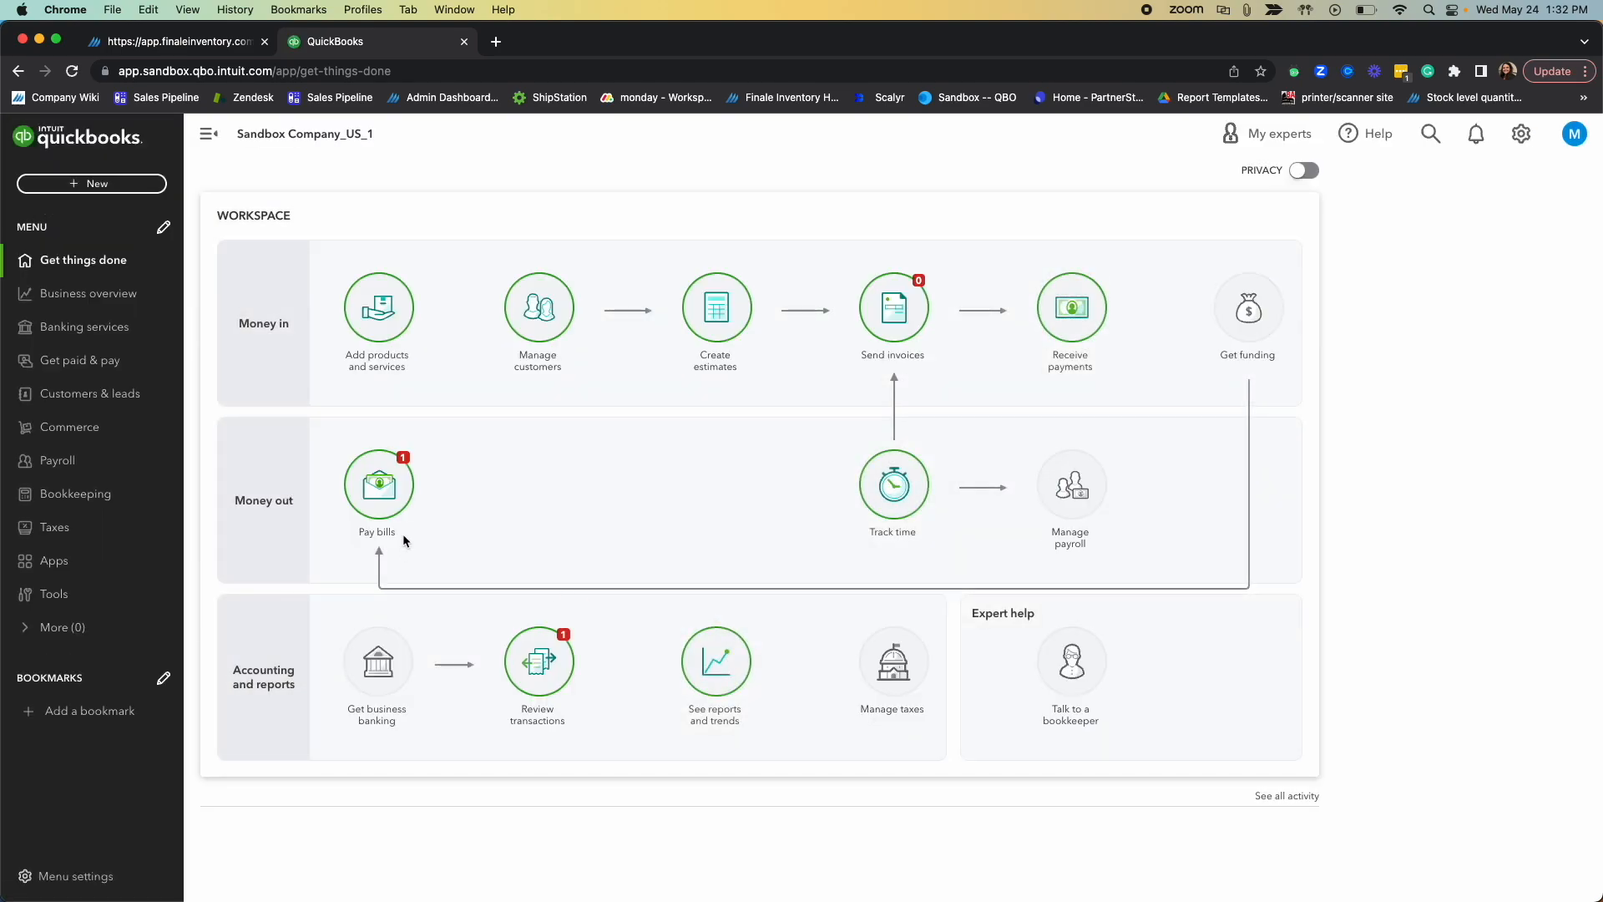
drag(227, 498, 340, 496)
click(372, 488)
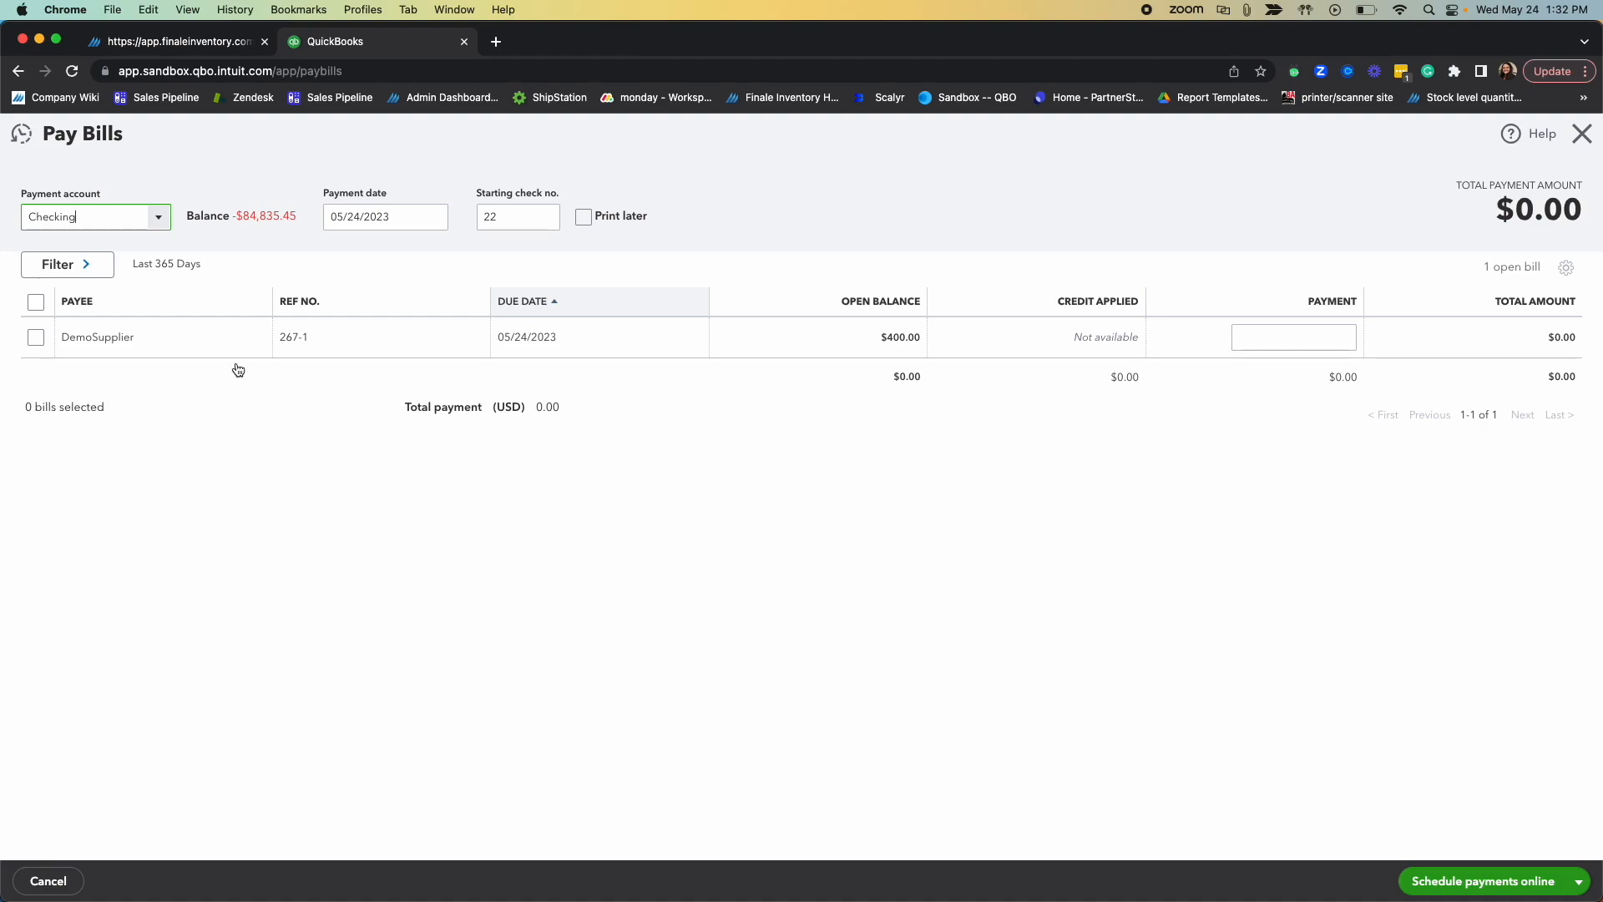
click(119, 342)
scroll(1100, 646, down, 3)
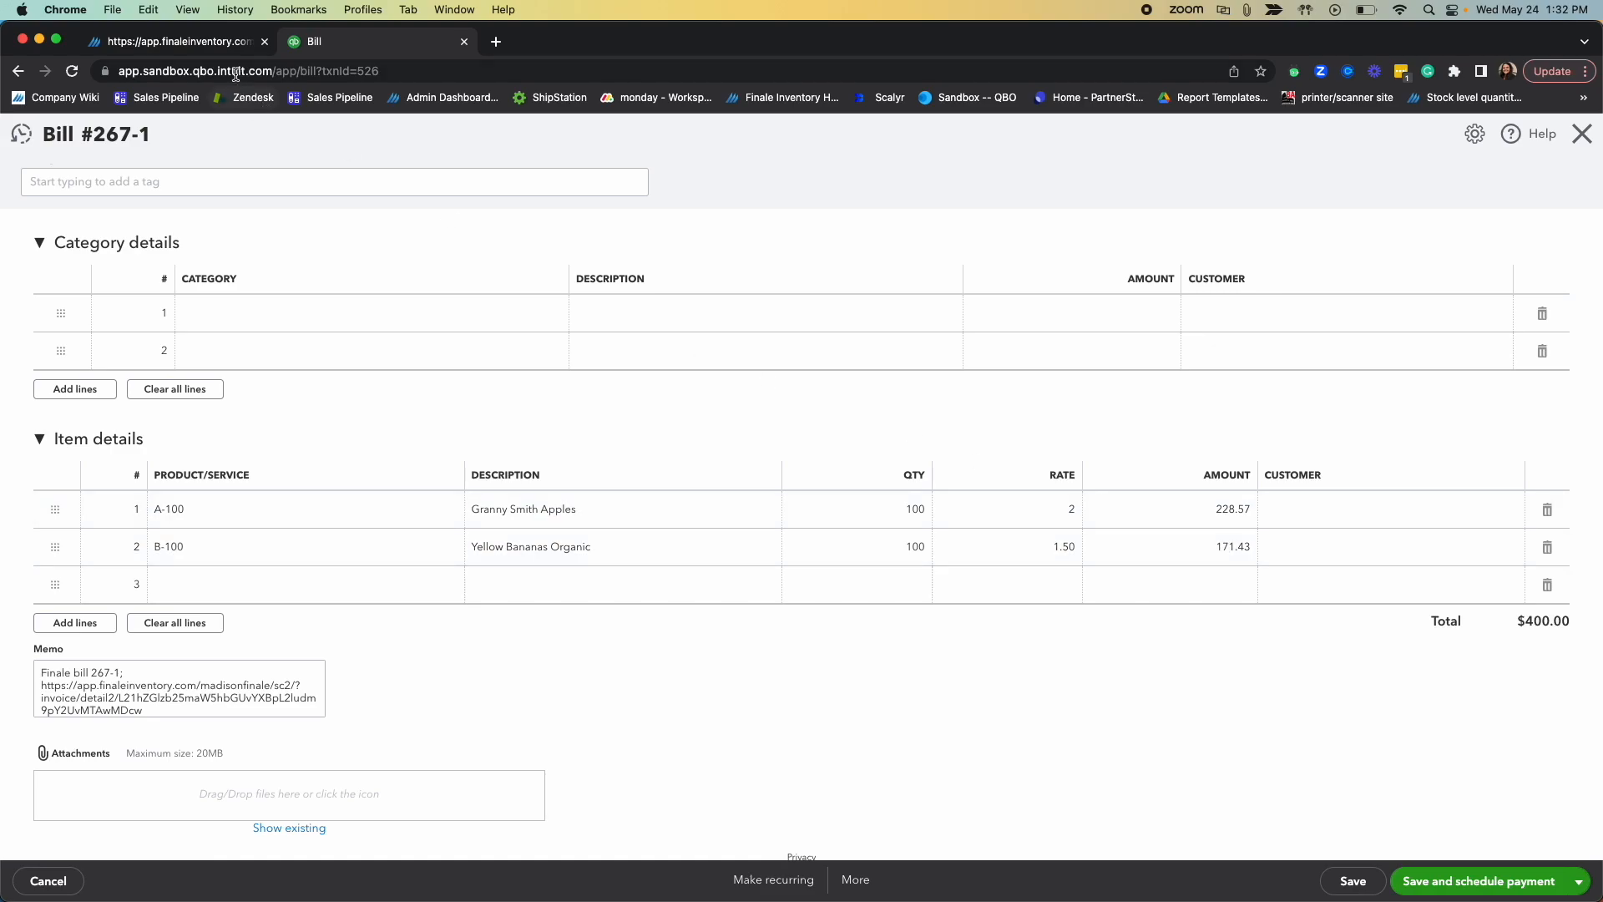
Step: Switch back to Finale Inventory and check the landed costs of the items on the DemoSupplier purchase order
click(215, 46)
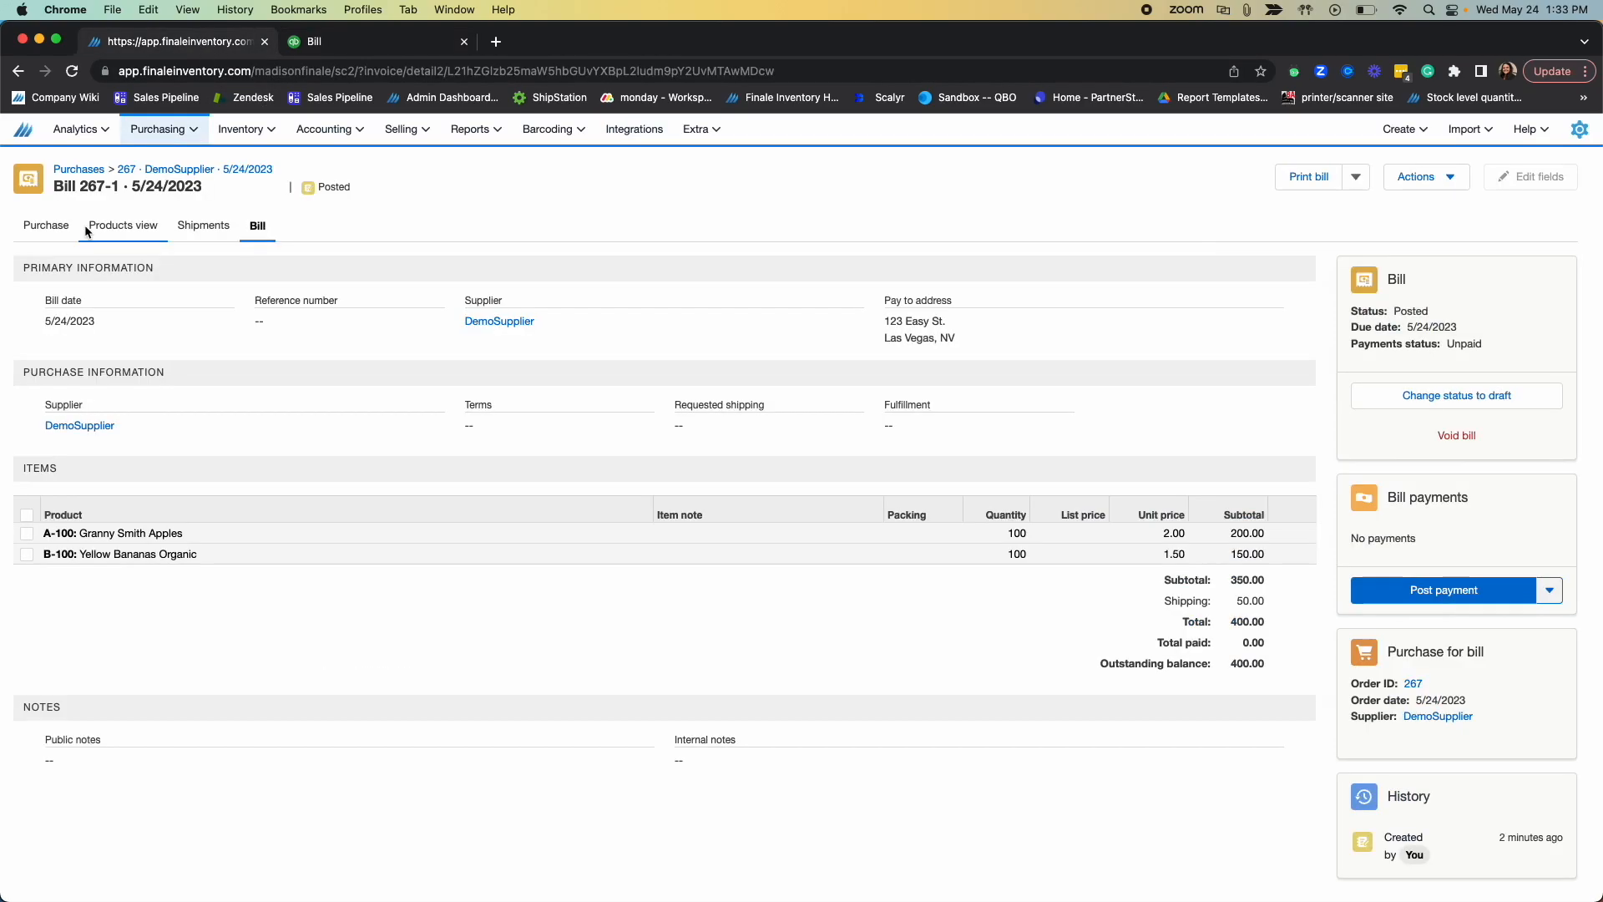
click(25, 236)
scroll(743, 459, down, 2)
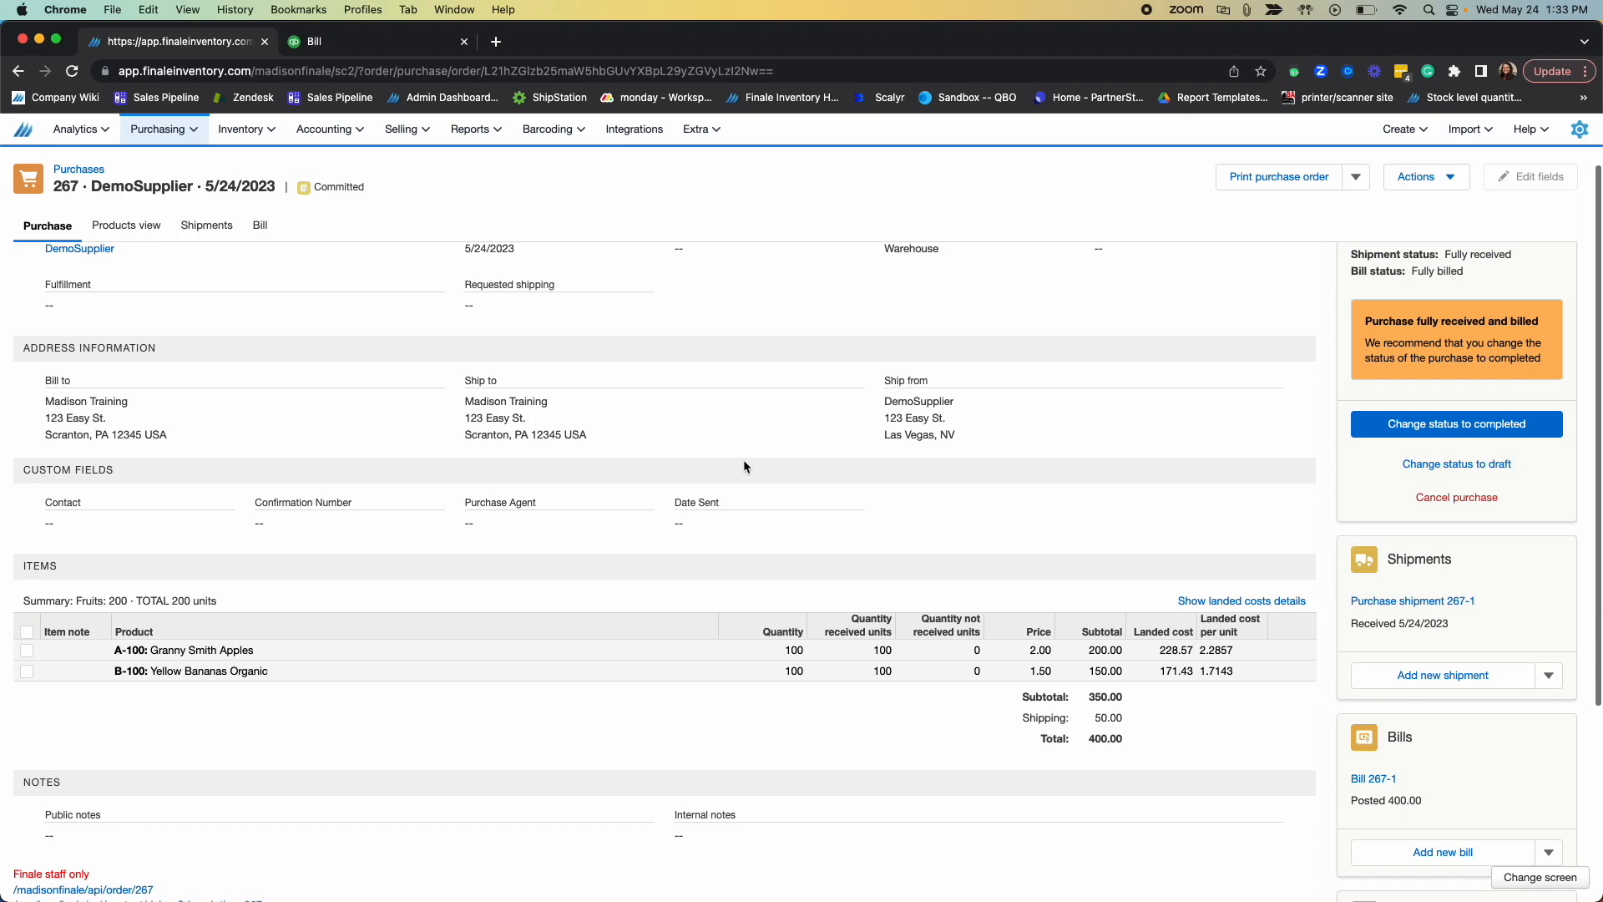
scroll(1202, 685, down, 1)
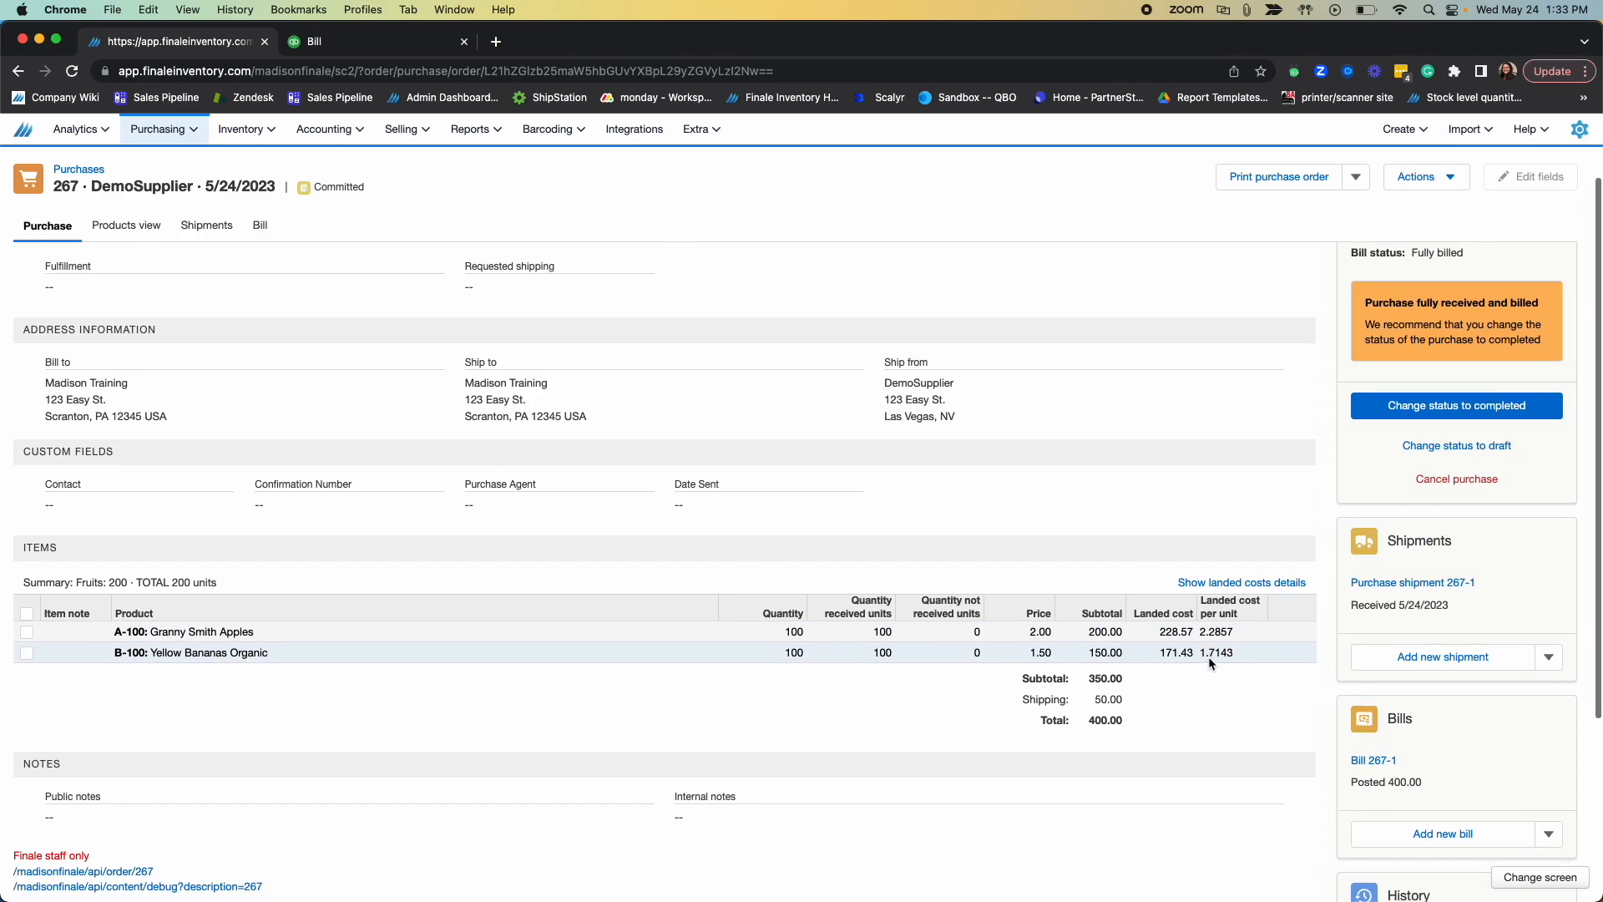
Step: Return to the QuickBooks bill and compare its item amounts and total with the purchase order's landed costs
click(335, 42)
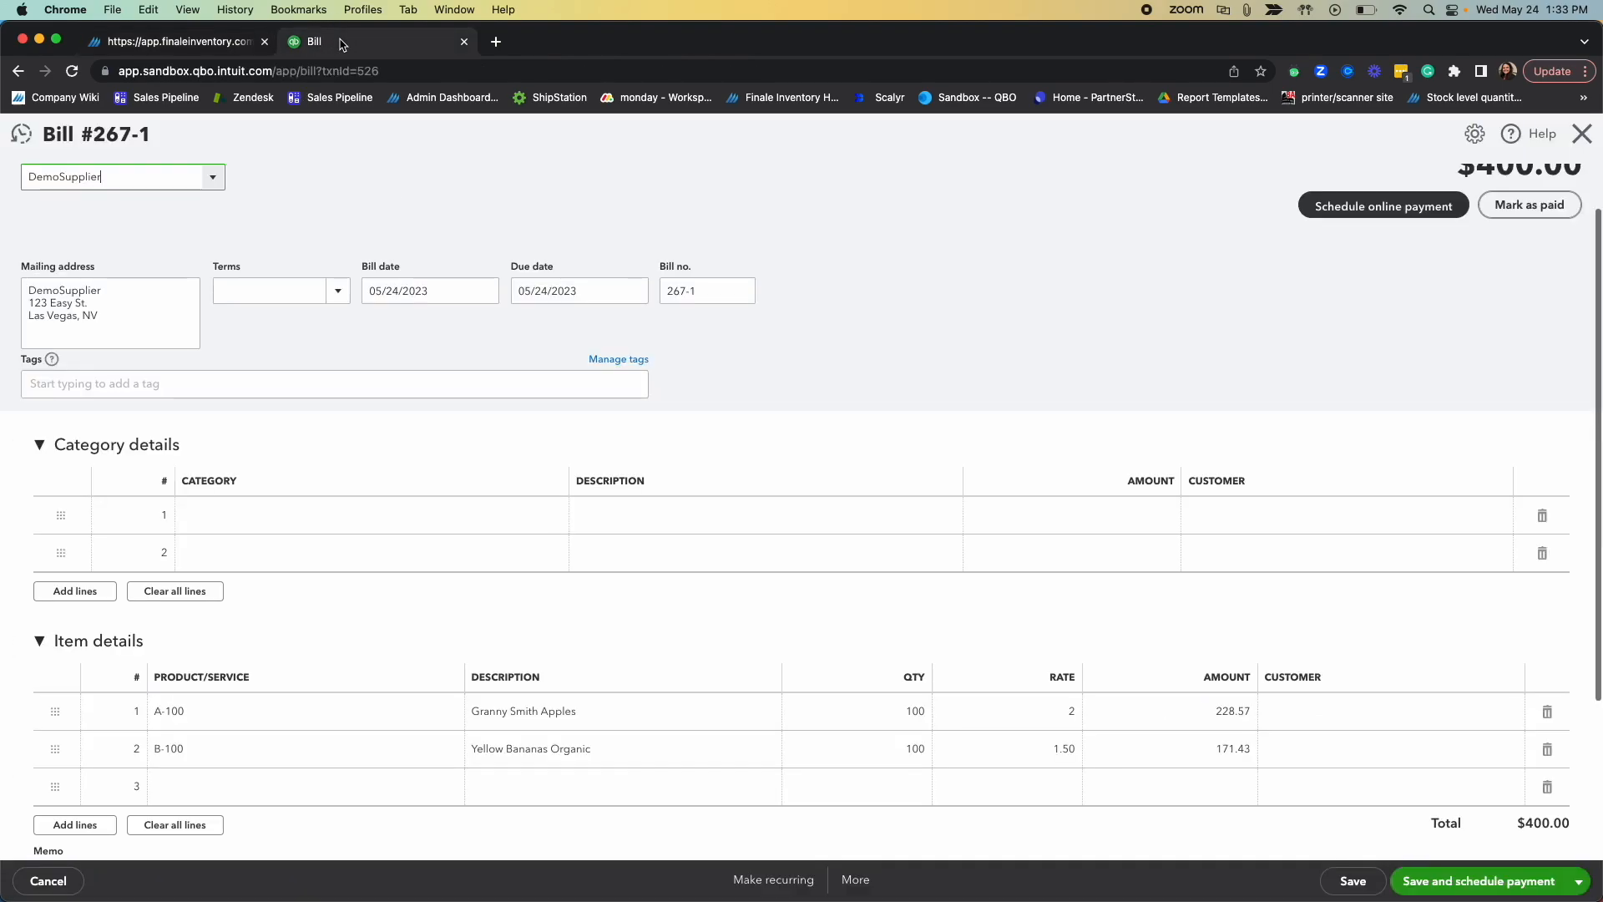
scroll(1218, 521, down, 2)
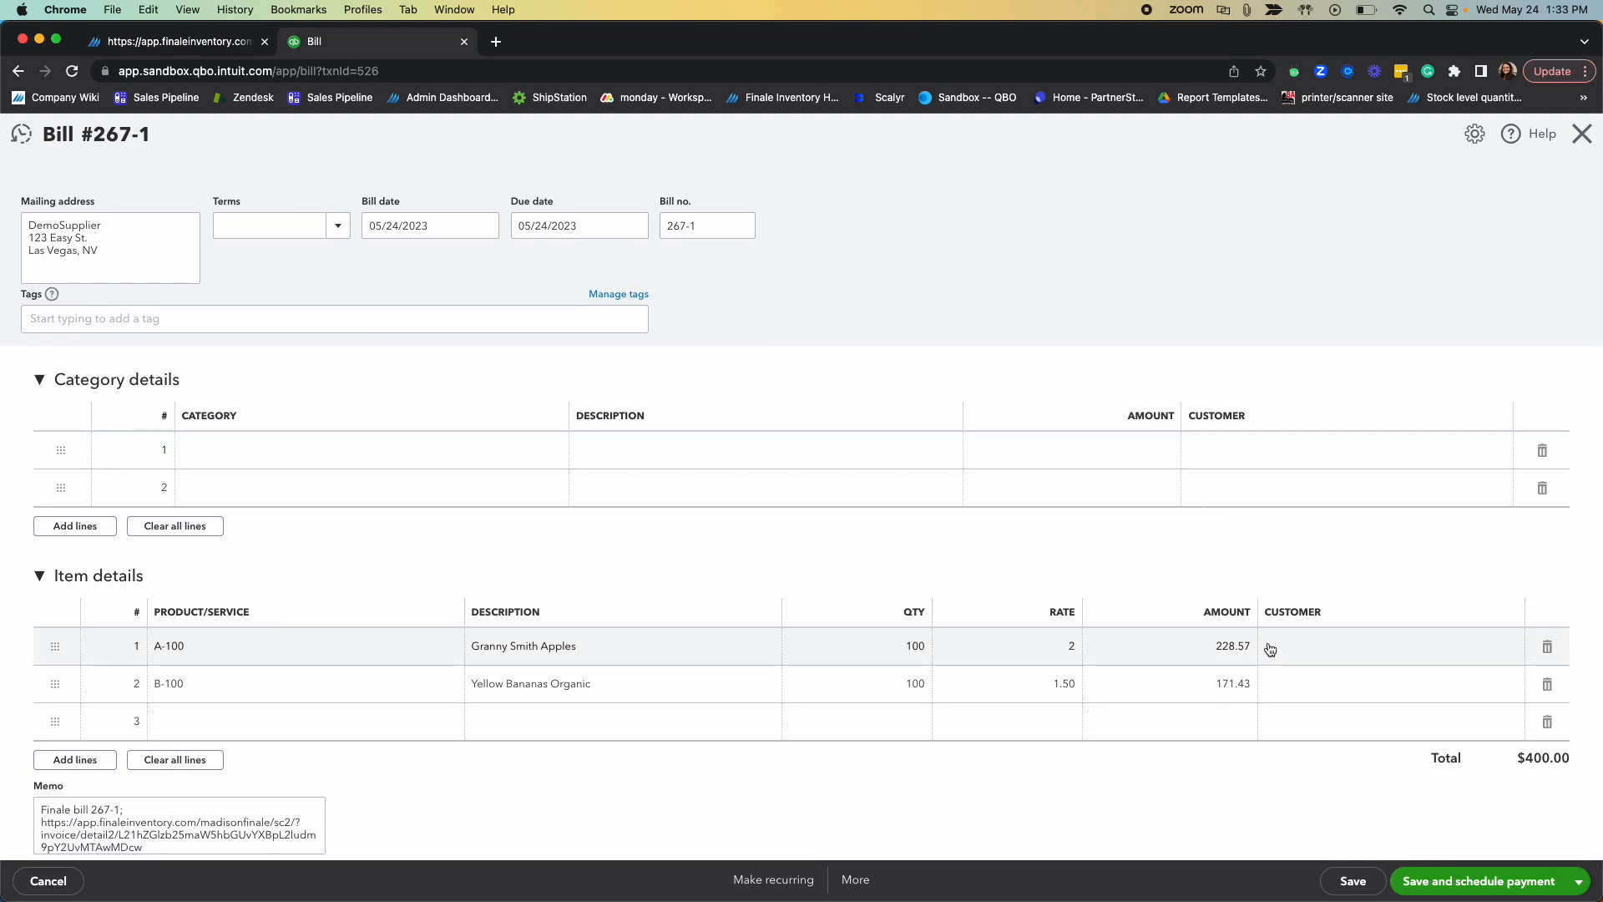
scroll(1277, 651, down, 3)
scroll(1288, 660, up, 3)
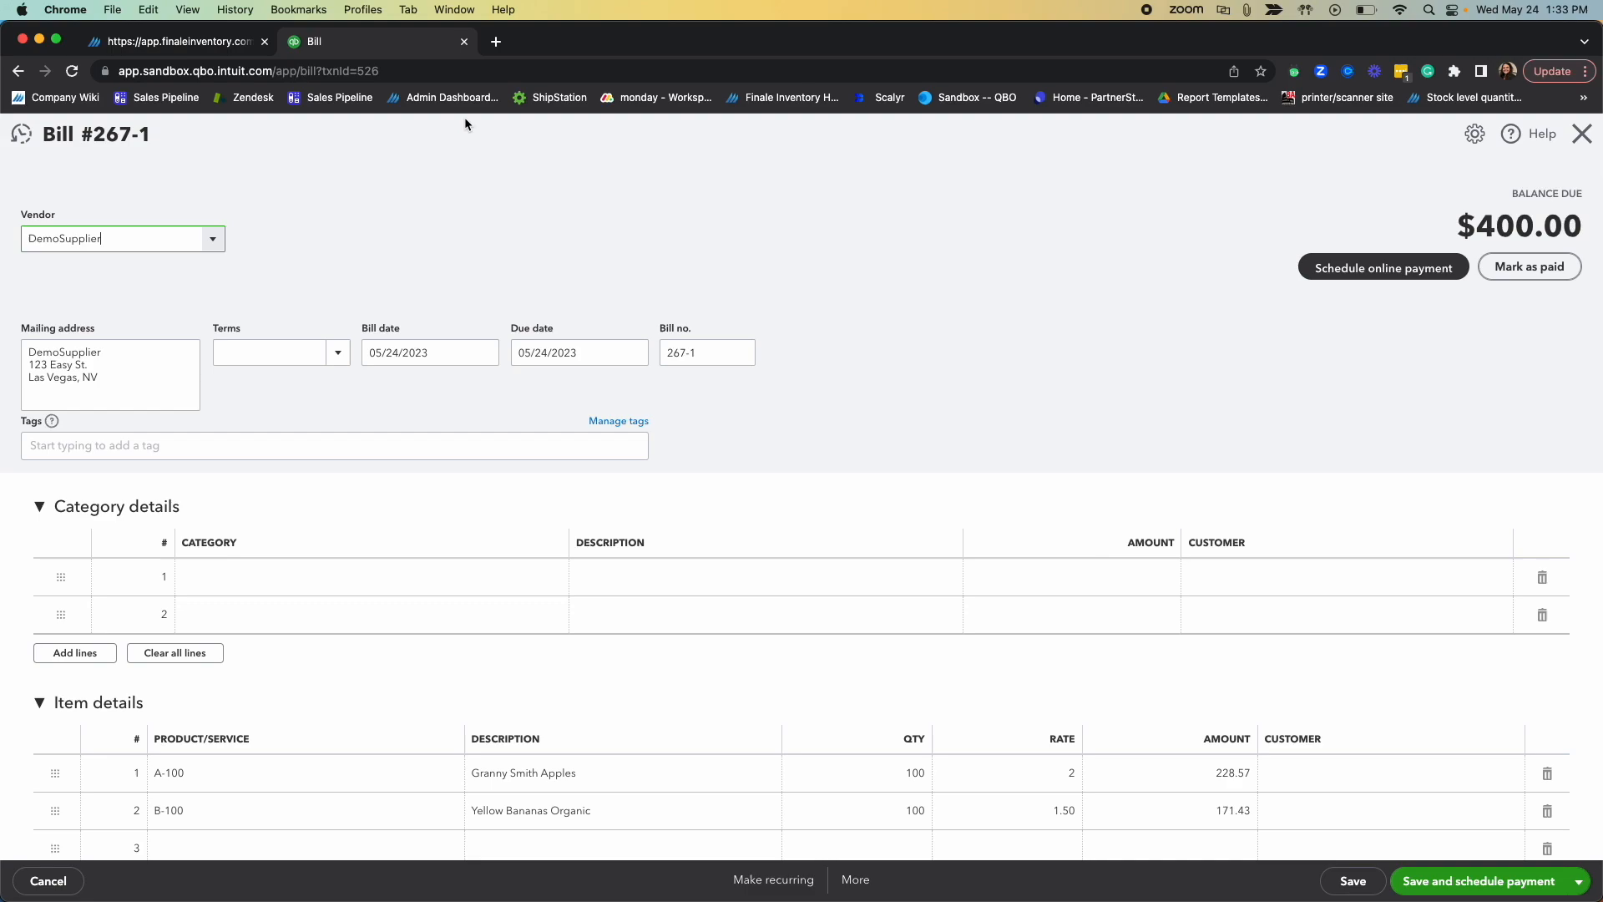
scroll(873, 338, down, 2)
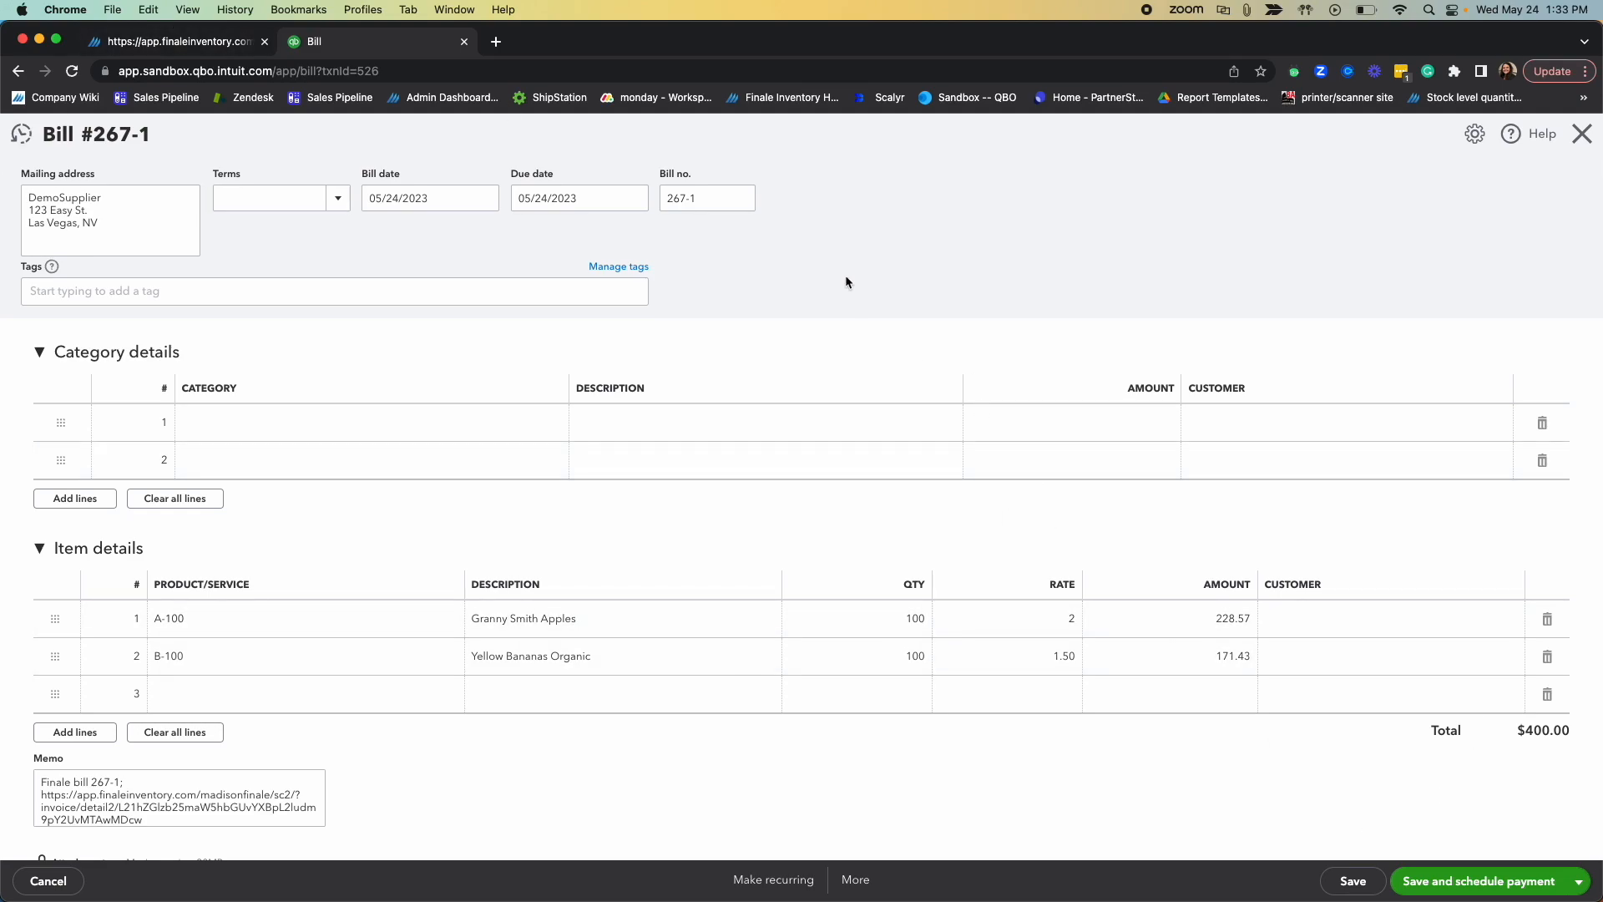
scroll(1445, 668, down, 1)
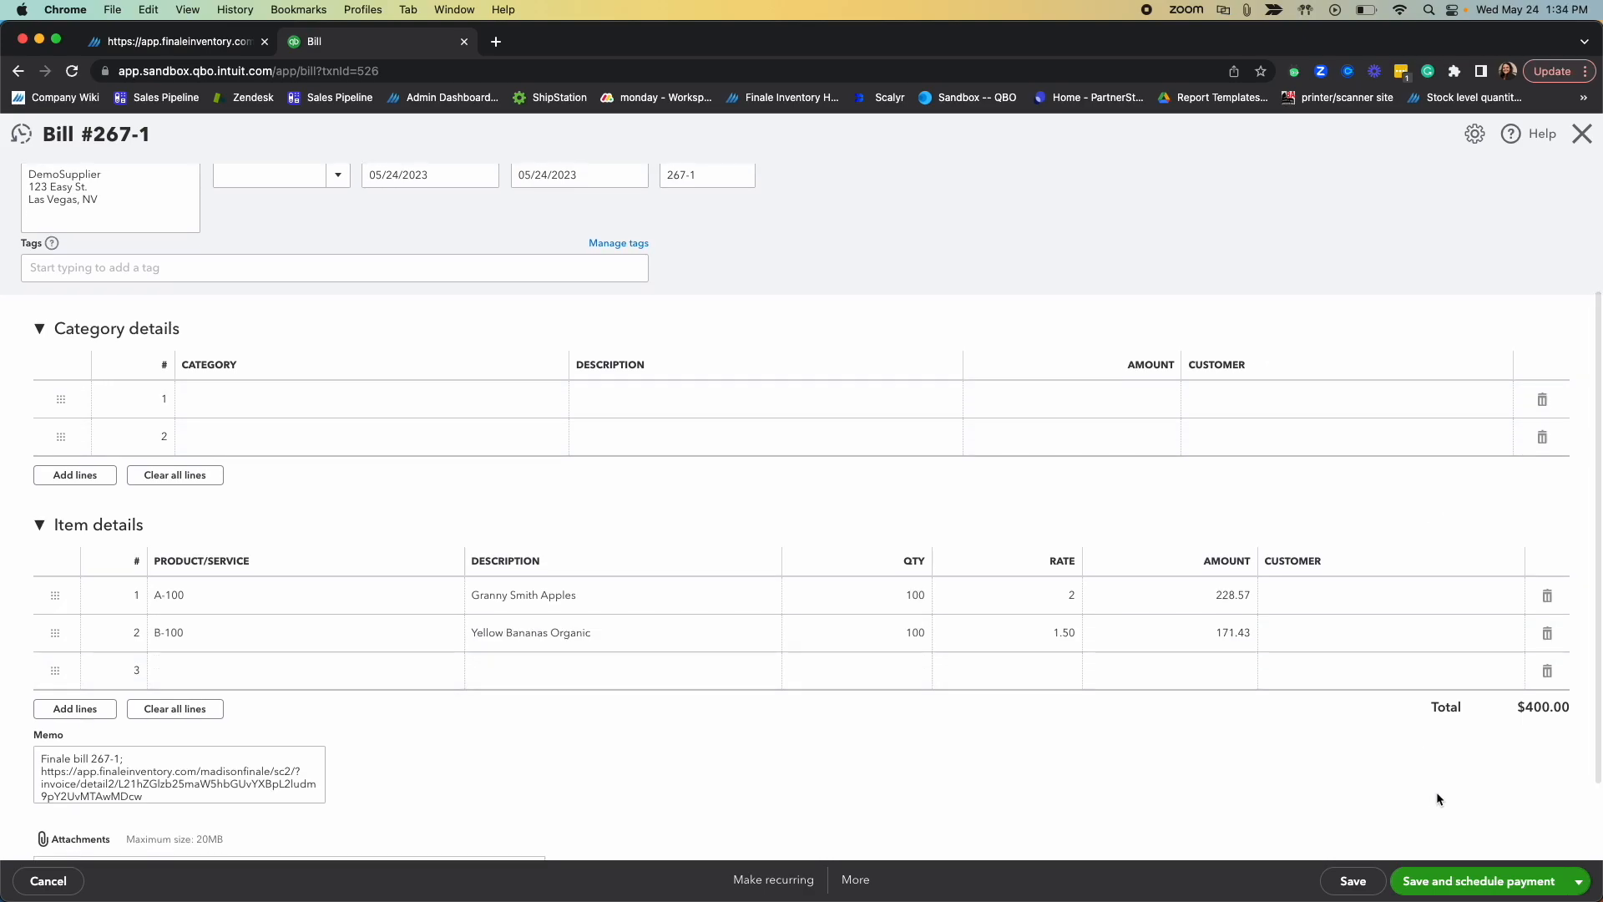
Step: Mark the DemoSupplier bill as paid and save the 400.00 bill payment from the Checking account
scroll(1431, 751, up, 3)
click(1558, 267)
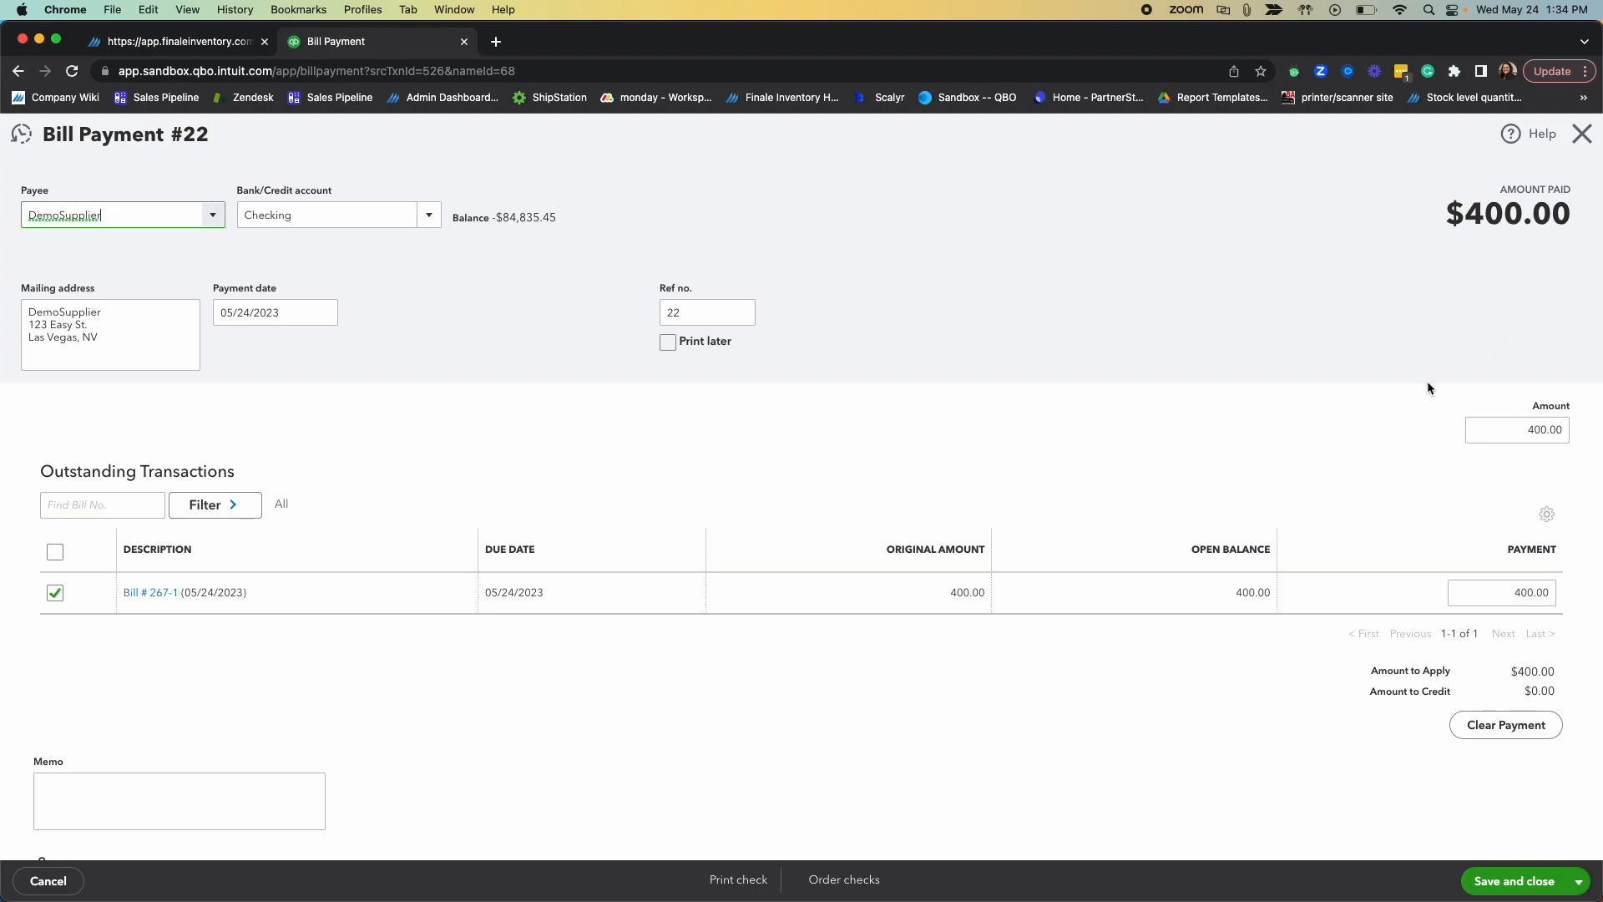
click(1495, 883)
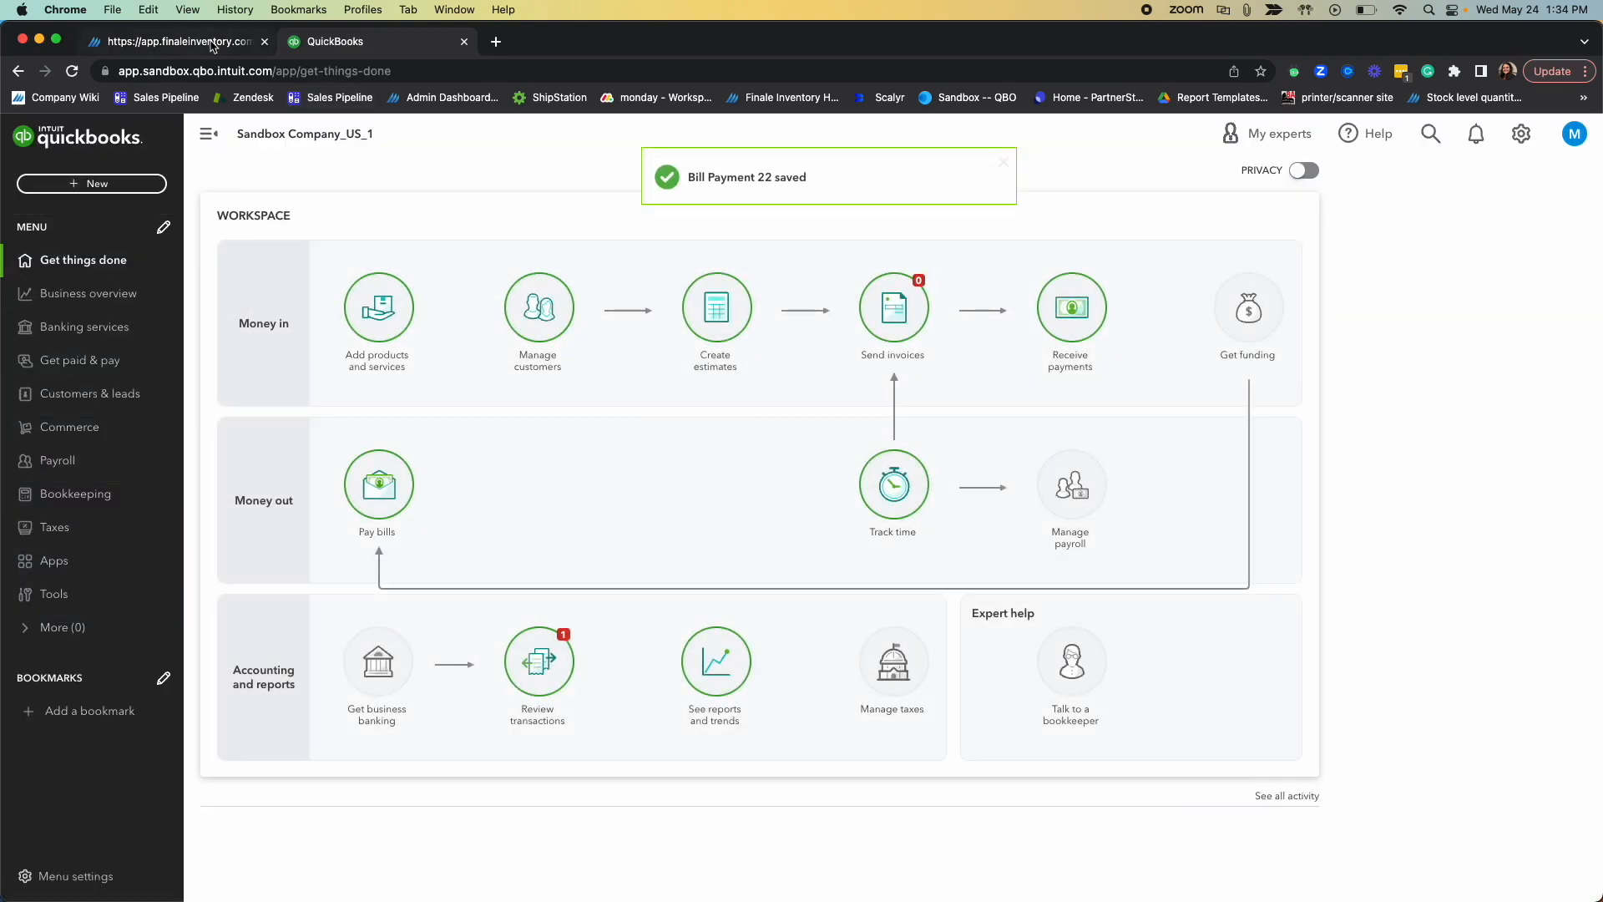
Step: Switch to Finale Inventory and rerun the QuickBooks Online SANDBOX Push general ledger task to sync the bill payment
click(211, 48)
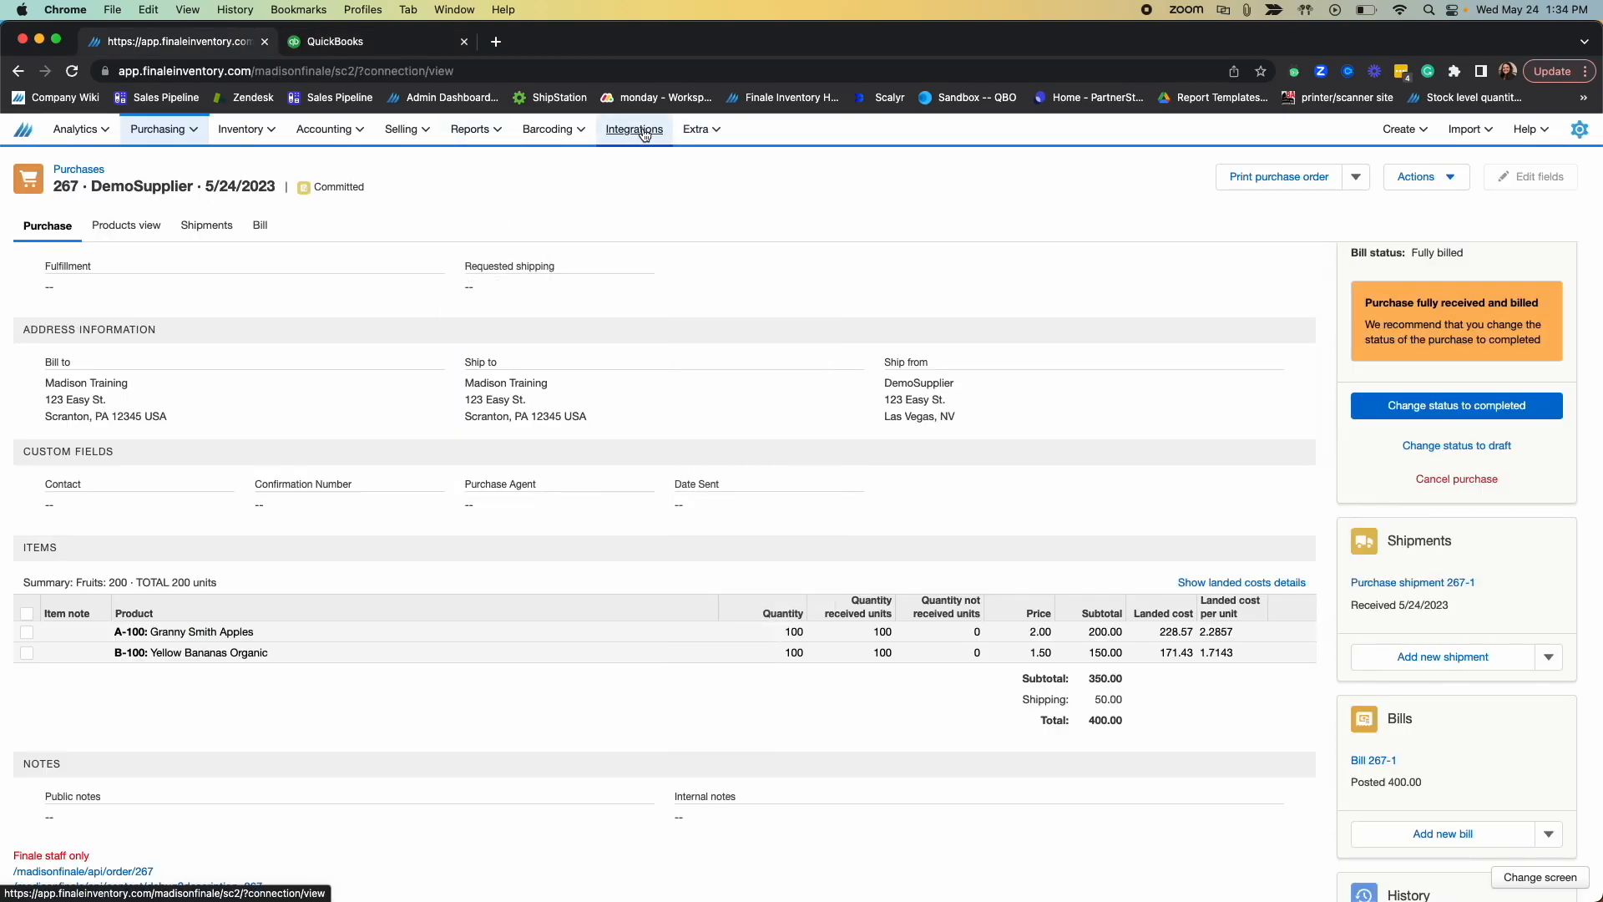
click(634, 129)
mouse_move(574, 139)
click(1250, 467)
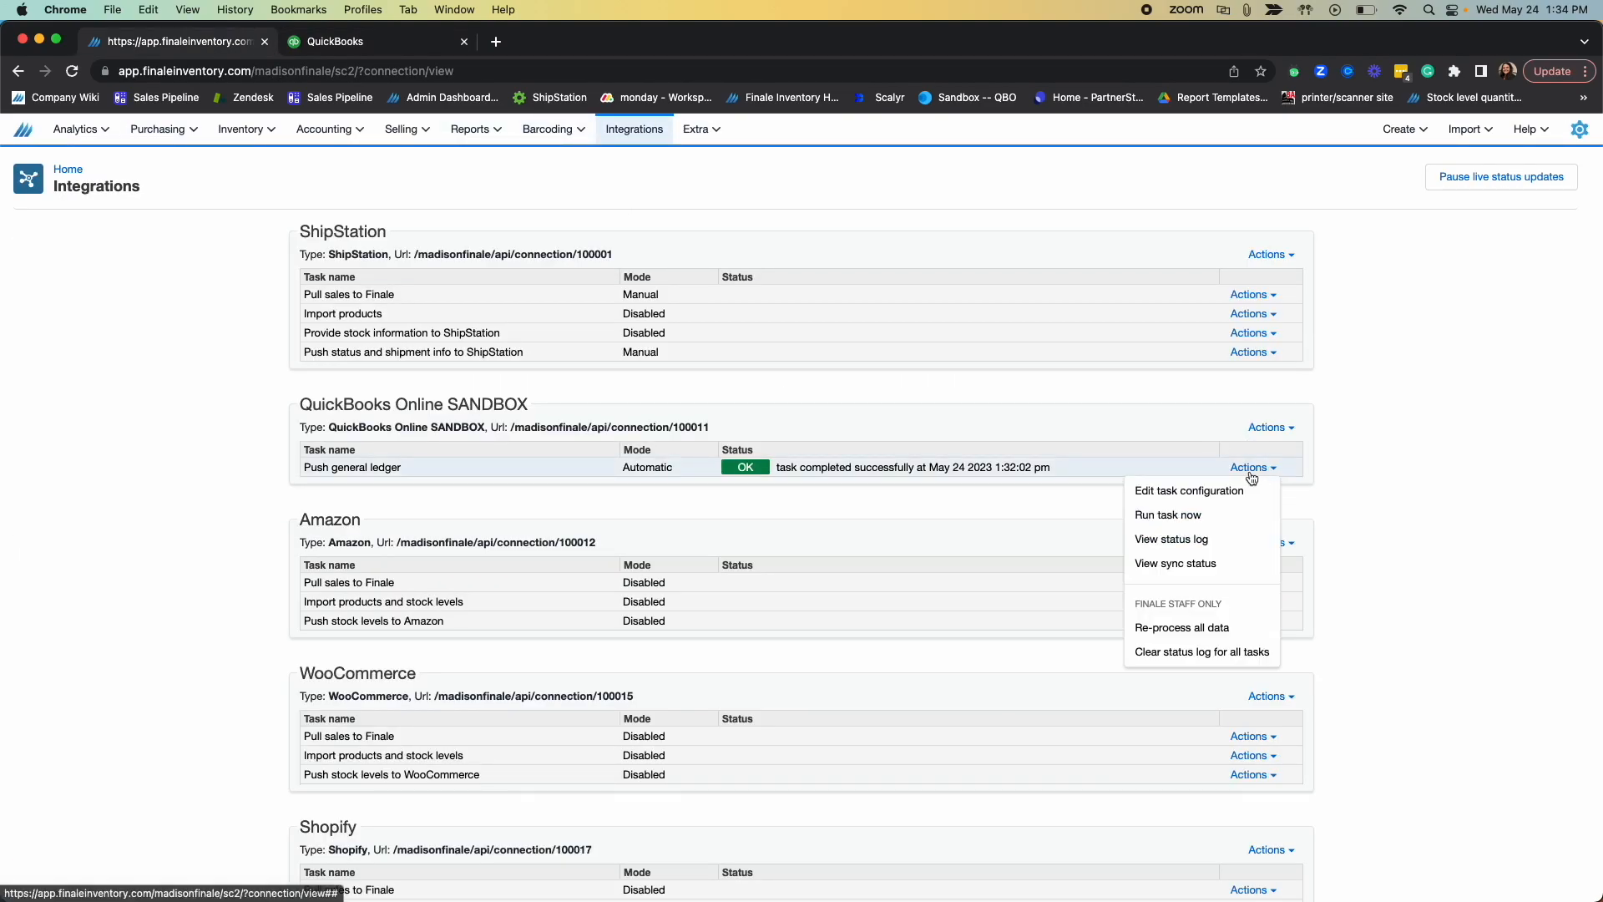
click(1167, 516)
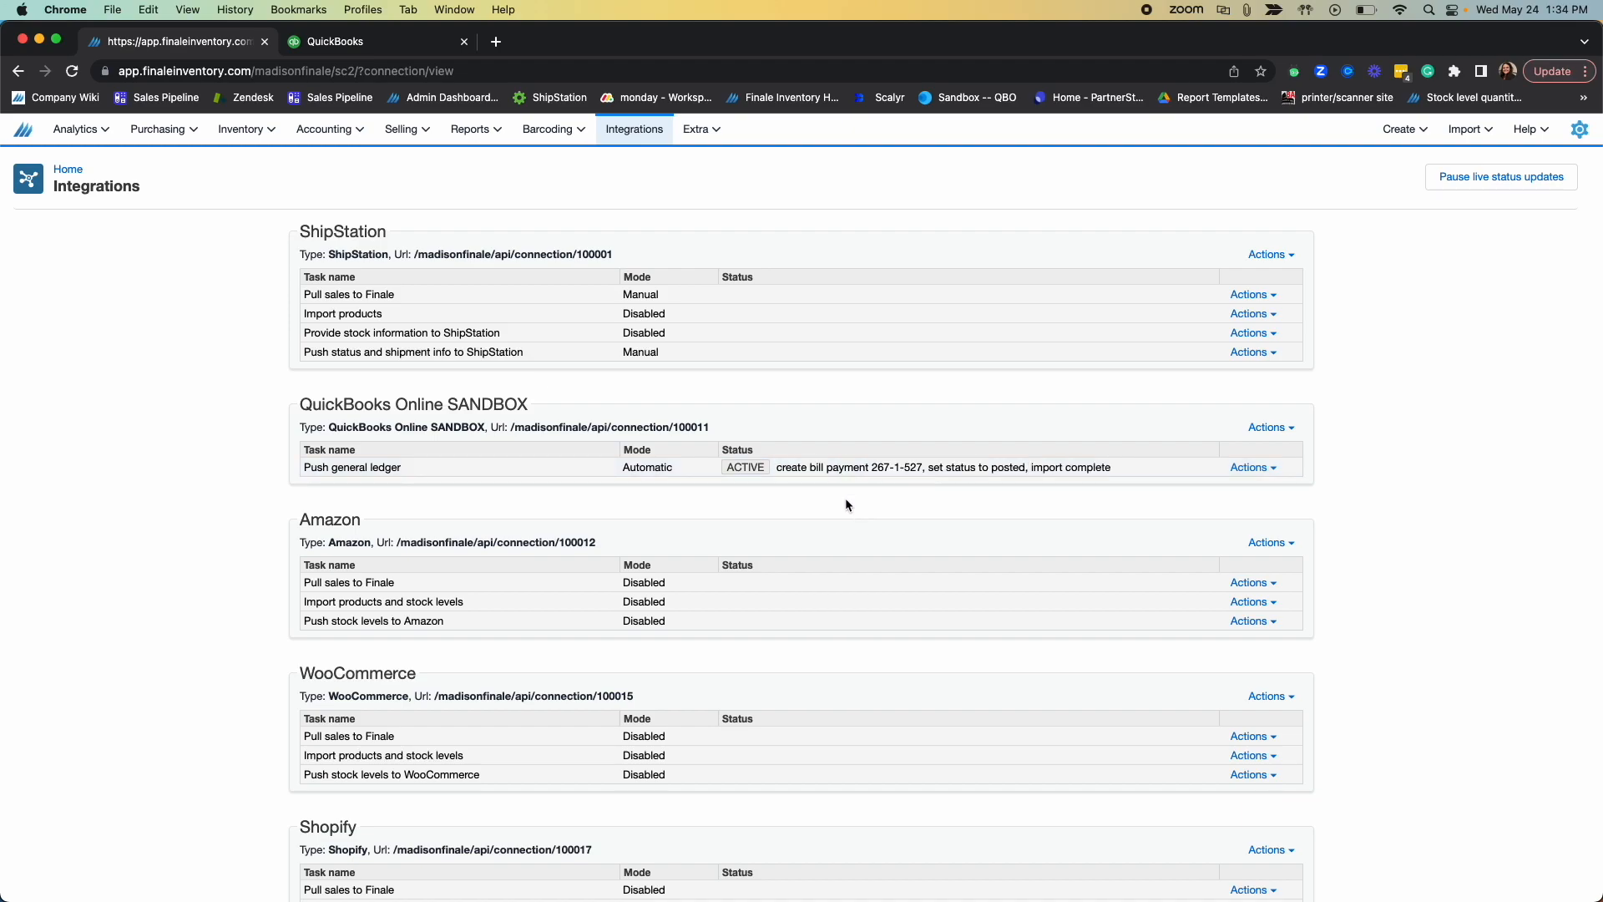
Step: Open the bill attached to the DemoSupplier purchase order dated 5/24/2023
mouse_move(261, 142)
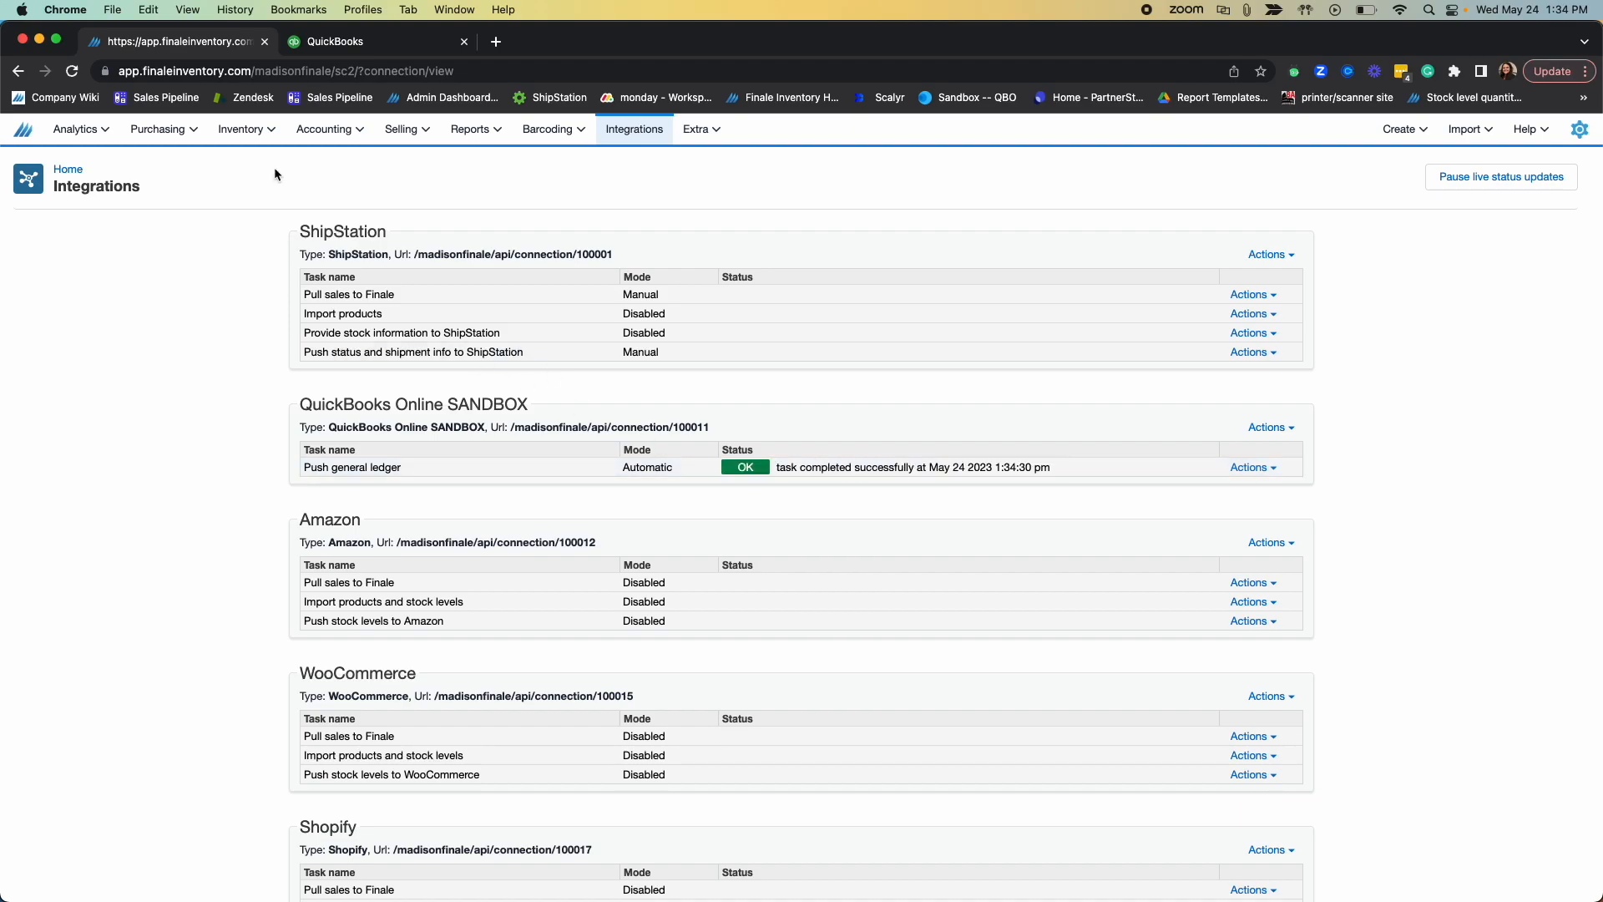
mouse_move(157, 138)
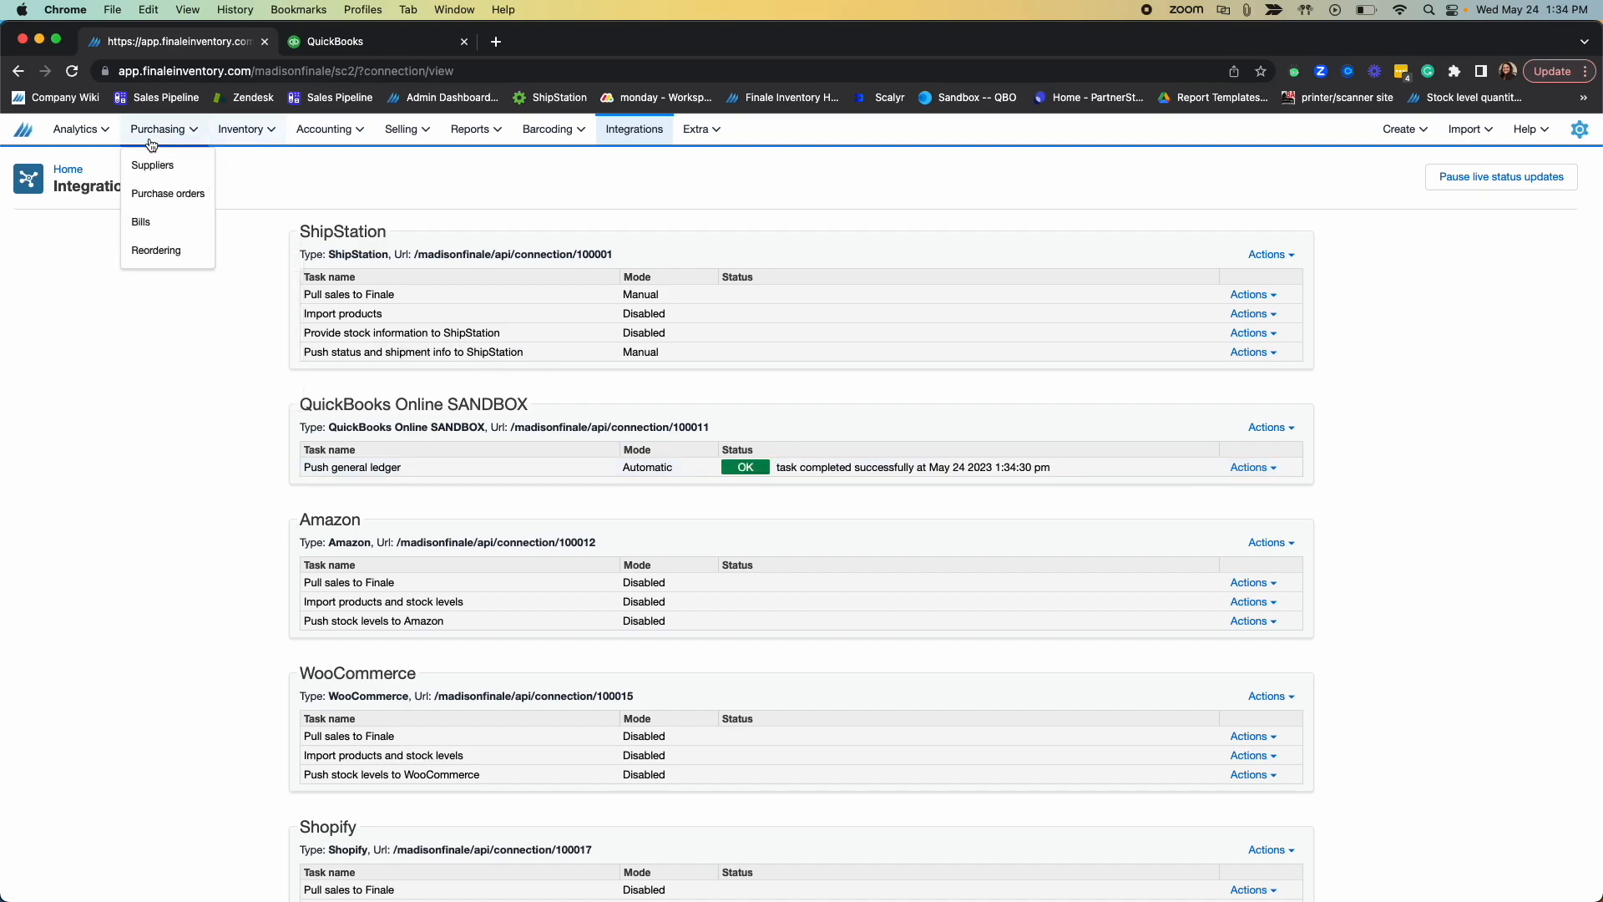
click(176, 198)
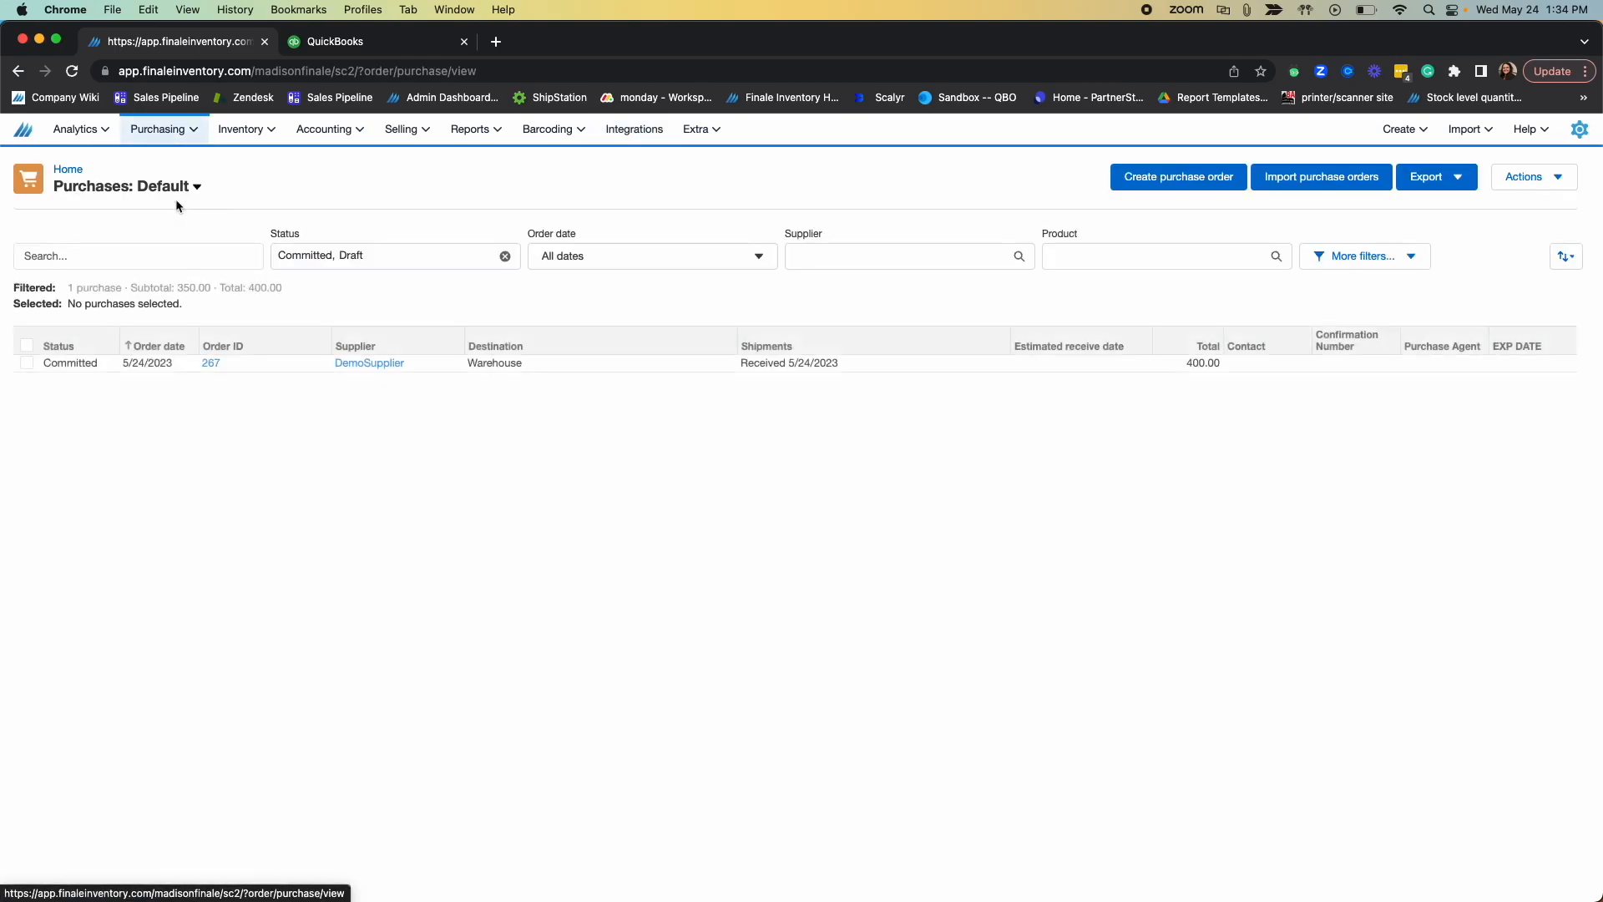
click(209, 368)
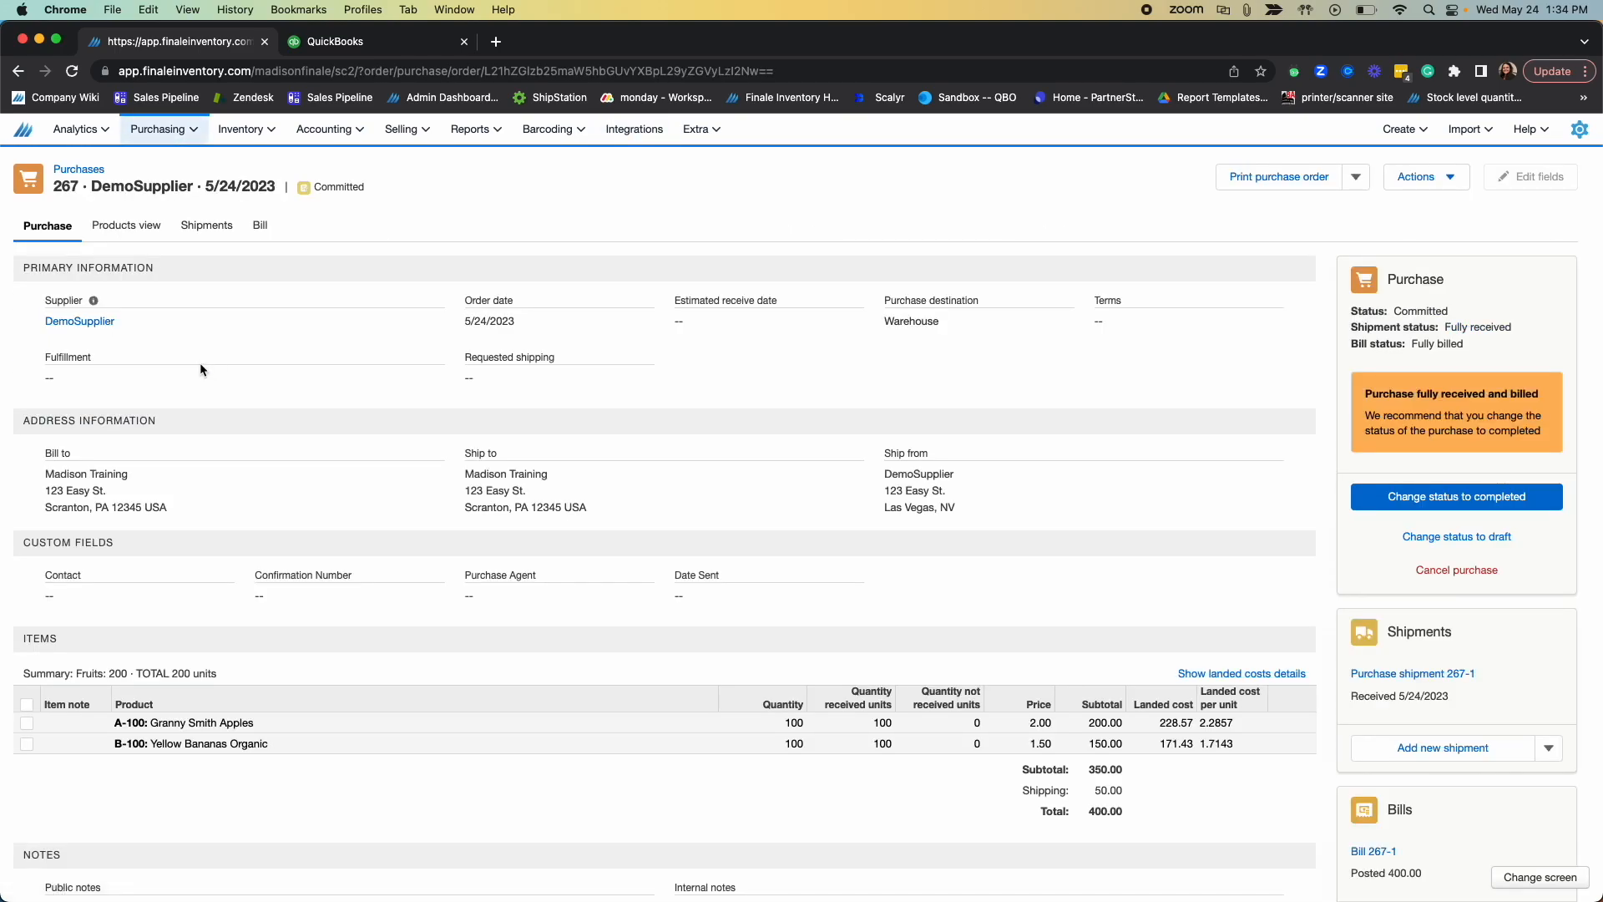
click(261, 226)
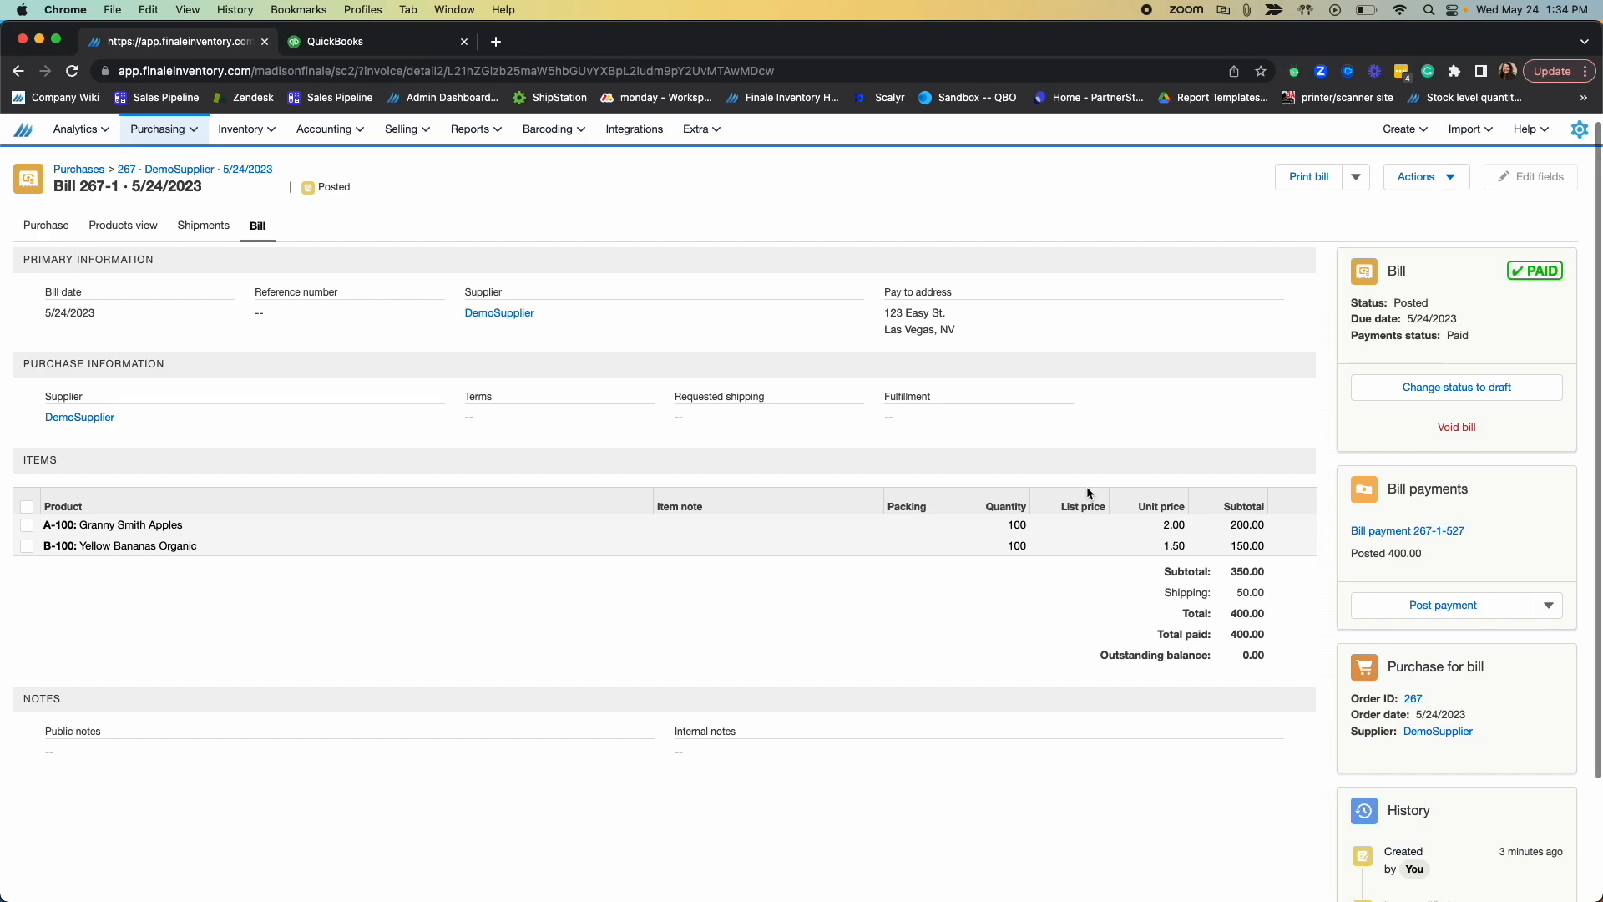
Step: Review the bill's subtotal, total, amount paid and outstanding balance, and check its payment status
scroll(1151, 548, down, 1)
drag(1164, 552, 1266, 563)
click(1264, 569)
click(1262, 572)
scroll(1219, 571, down, 1)
drag(1181, 565, 1273, 569)
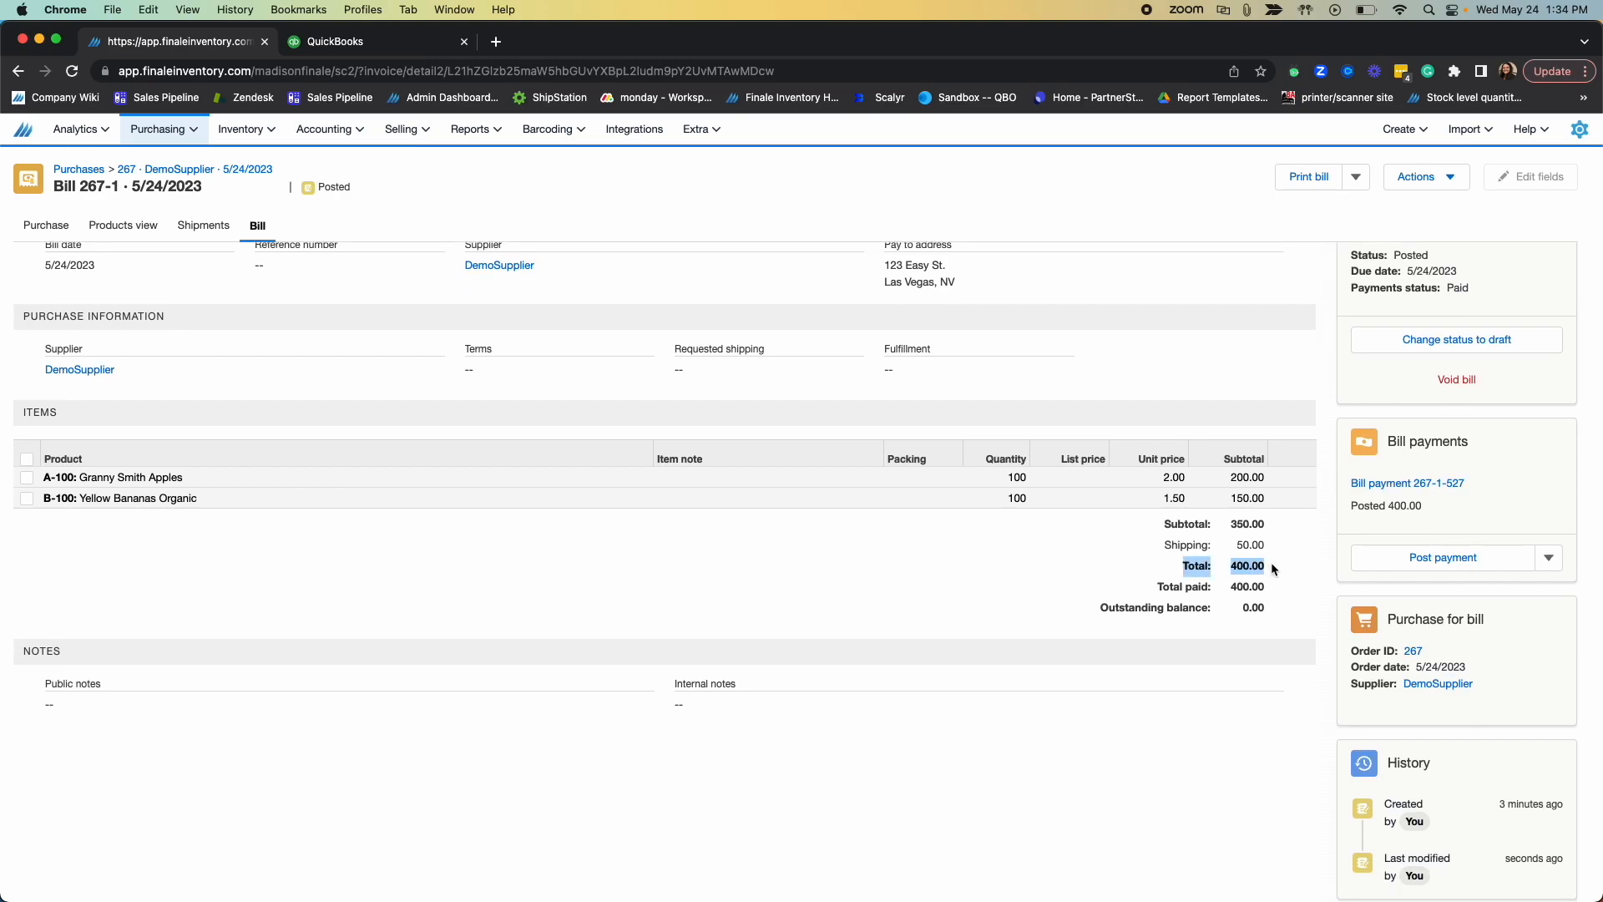
click(1215, 603)
scroll(1224, 628, up, 1)
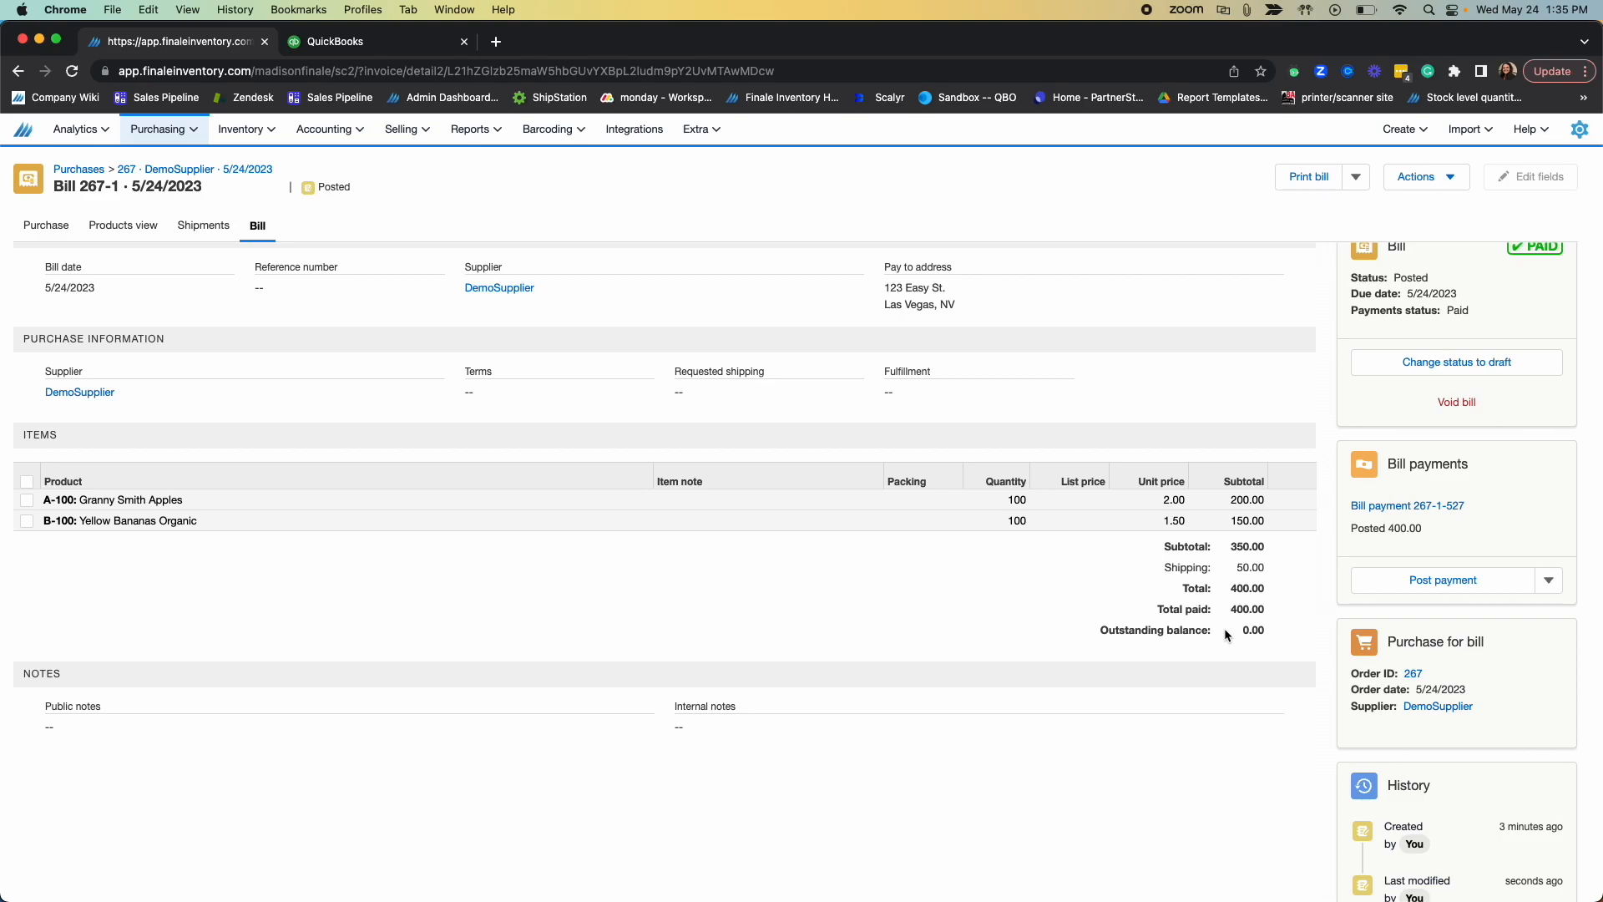
scroll(1221, 533, up, 1)
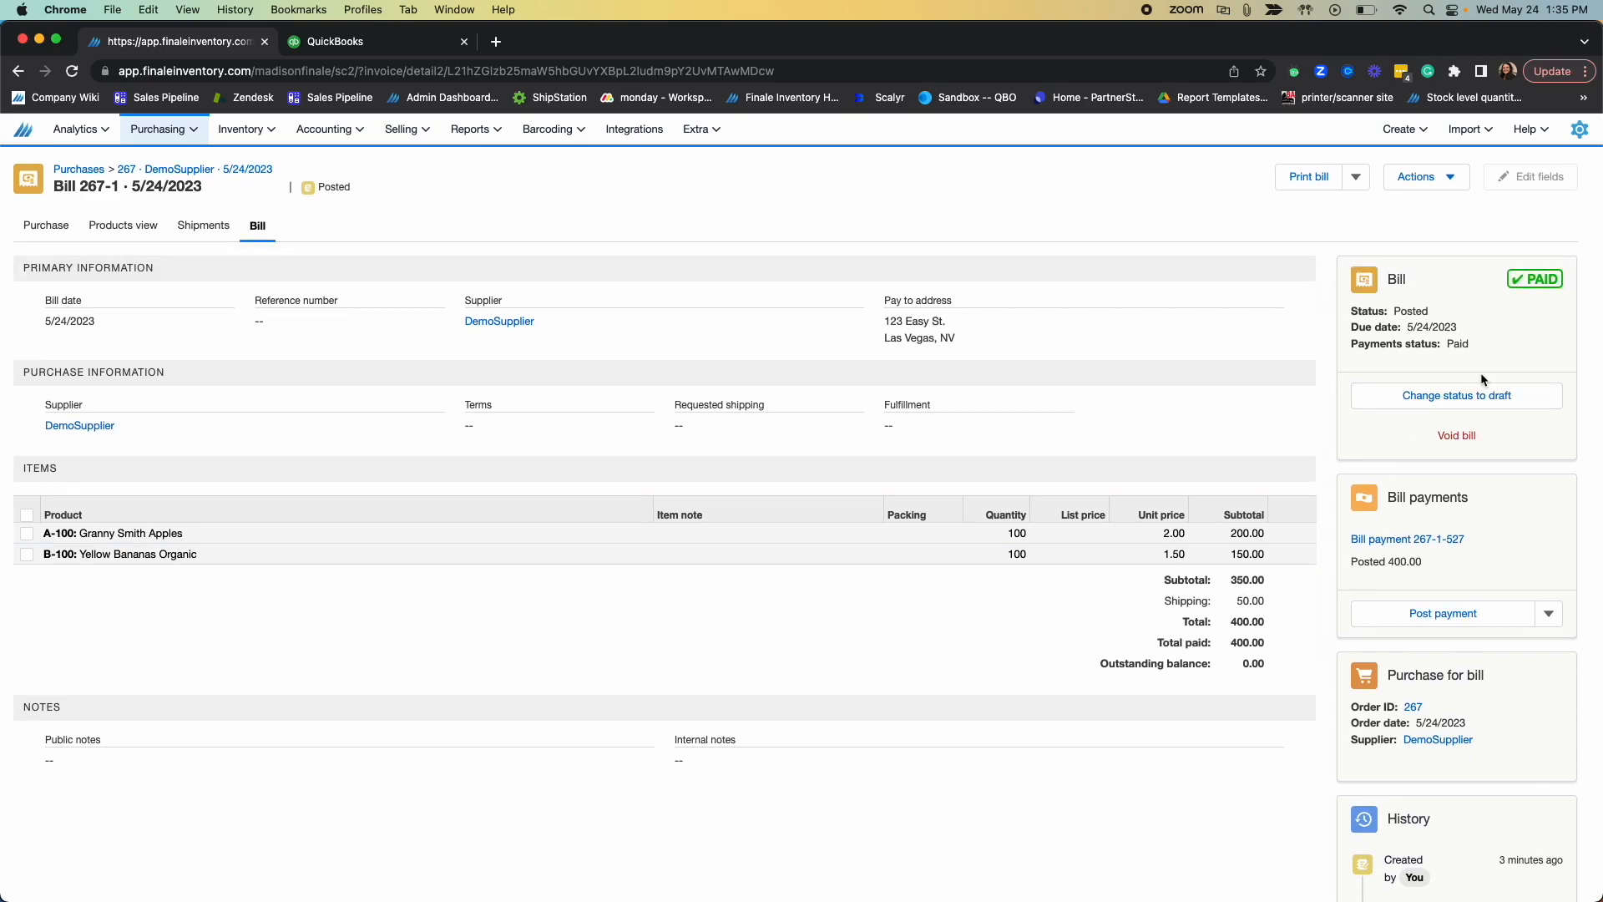
drag(1493, 286, 1559, 284)
click(1527, 278)
Step: Return to the DemoSupplier purchase order and change its status to completed
click(52, 227)
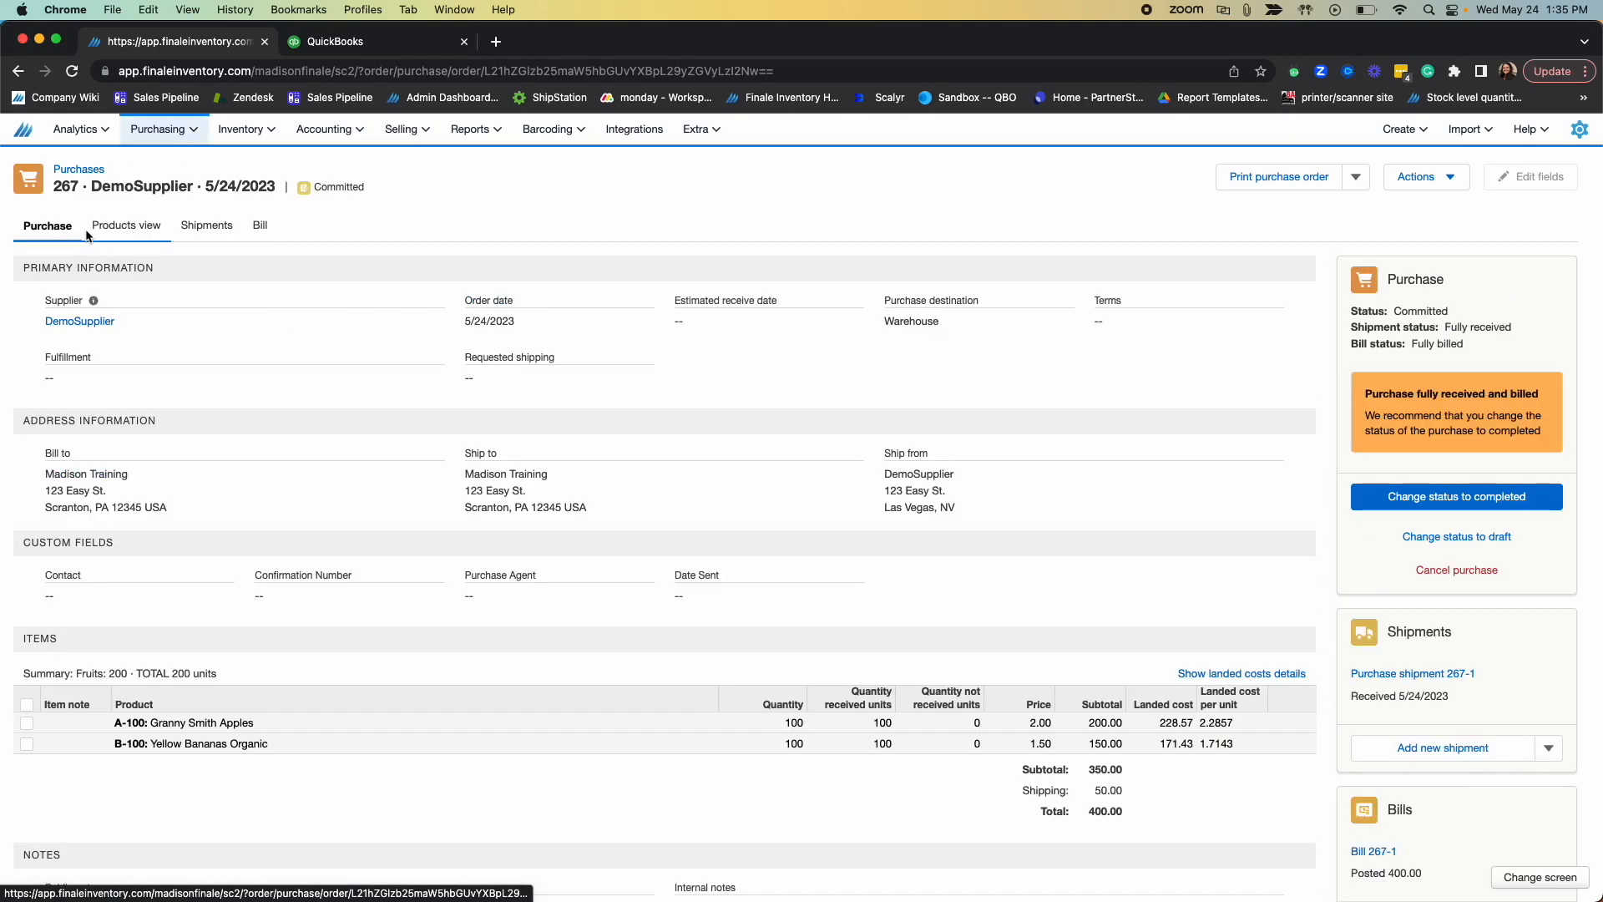
click(1520, 497)
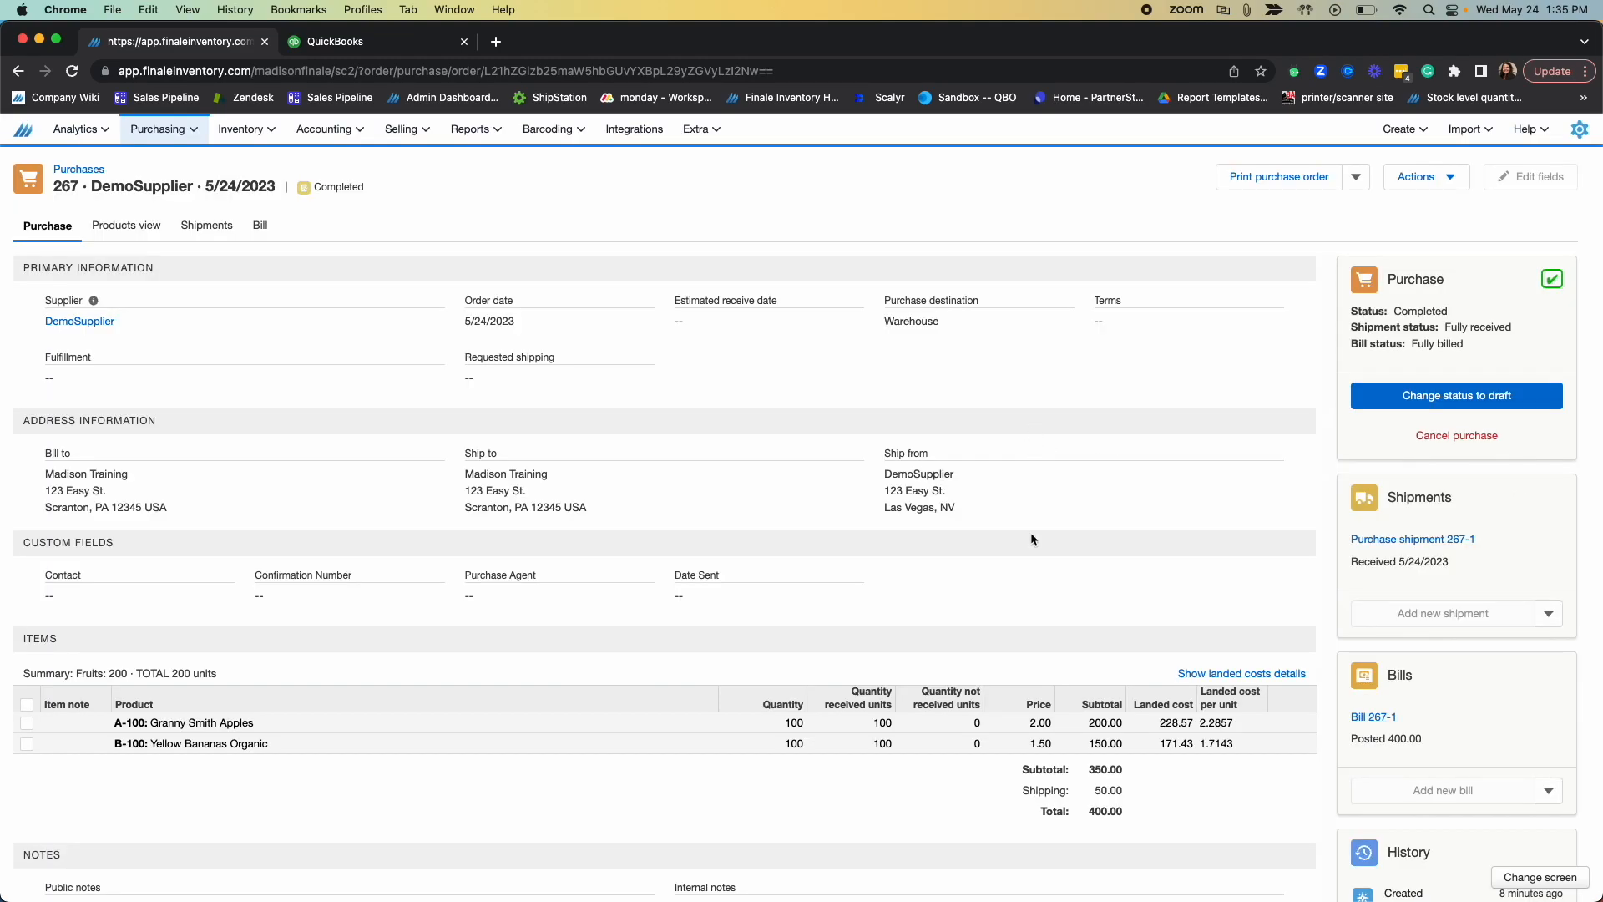
Step: Switch to QuickBooks Online and review the Checking and Inventory account entries in the General Ledger report for 05/24/2023
click(405, 46)
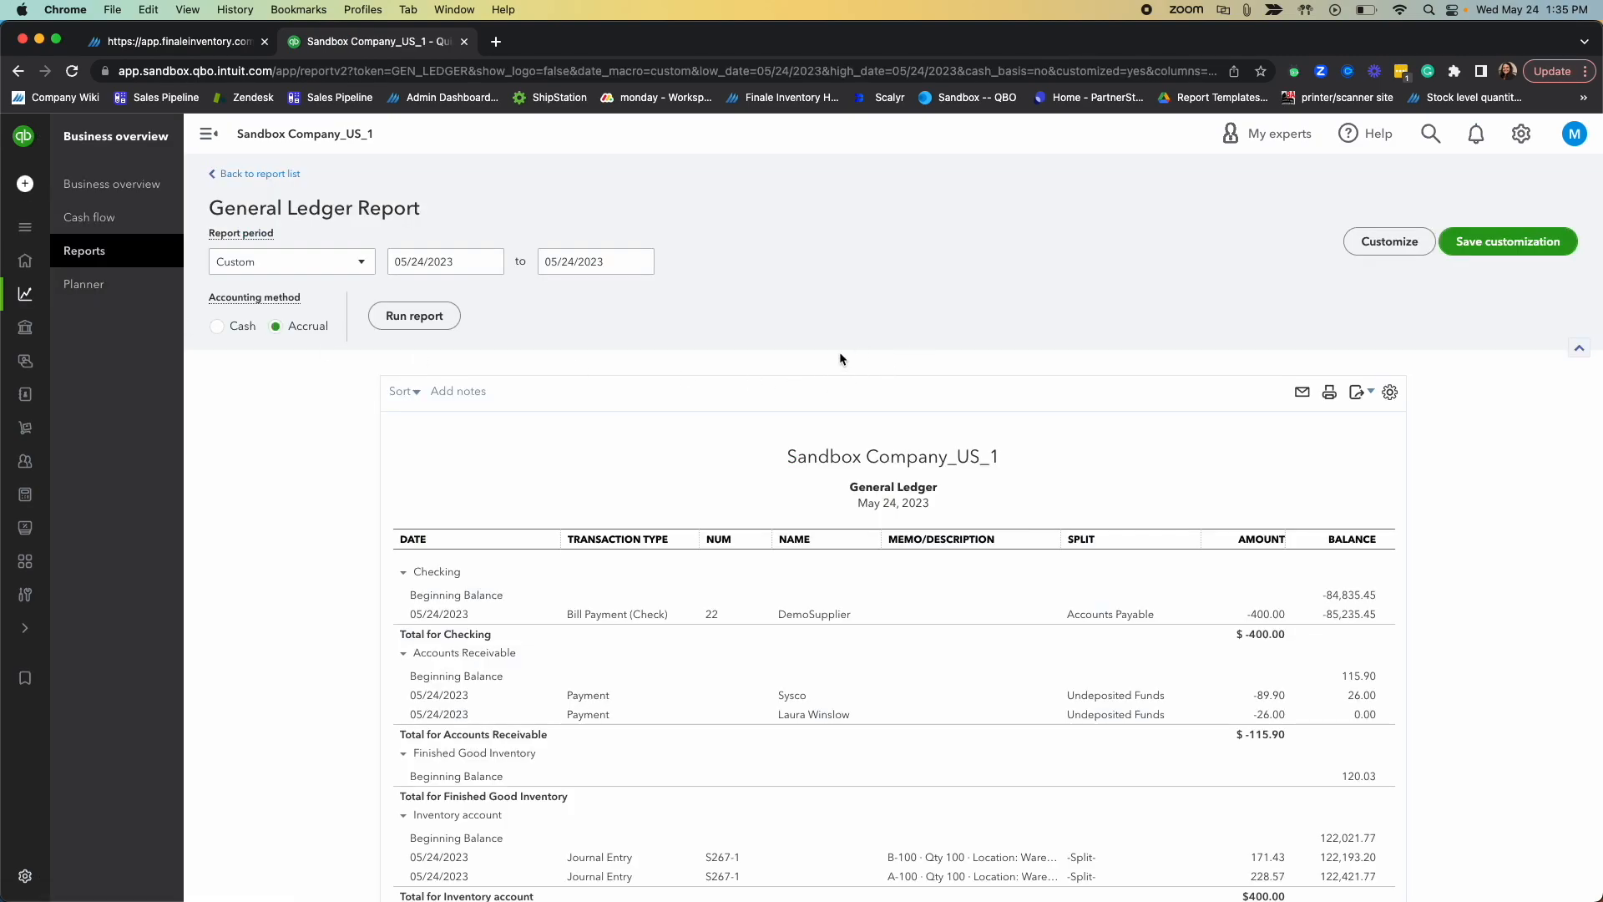
scroll(839, 357, down, 1)
scroll(424, 167, up, 1)
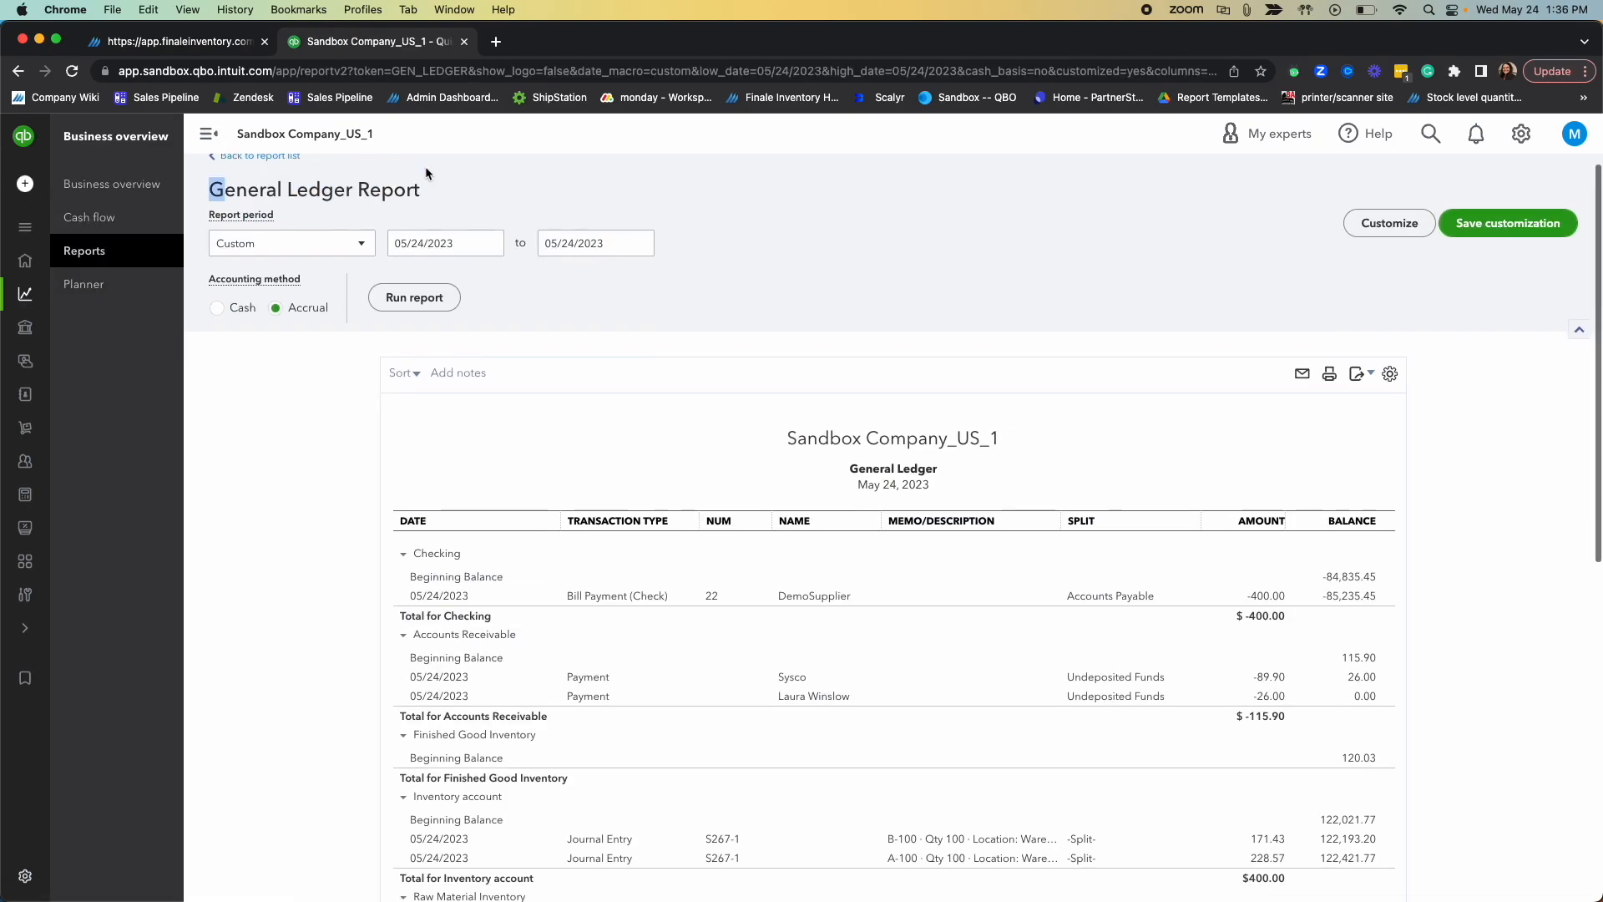
scroll(1176, 623, down, 3)
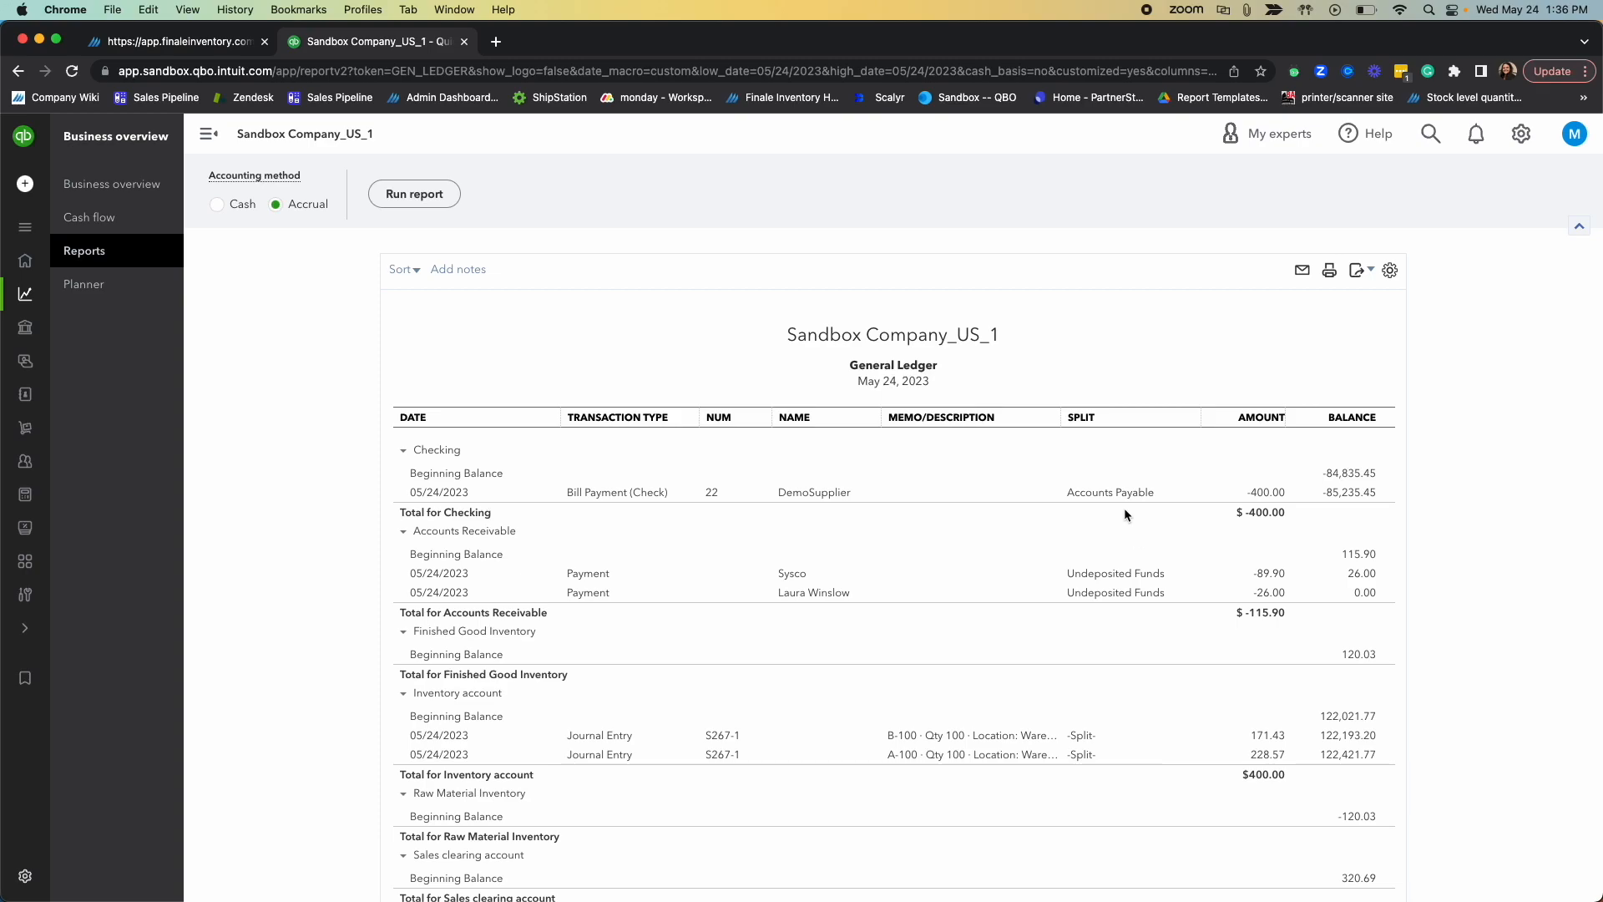
scroll(1249, 518, down, 2)
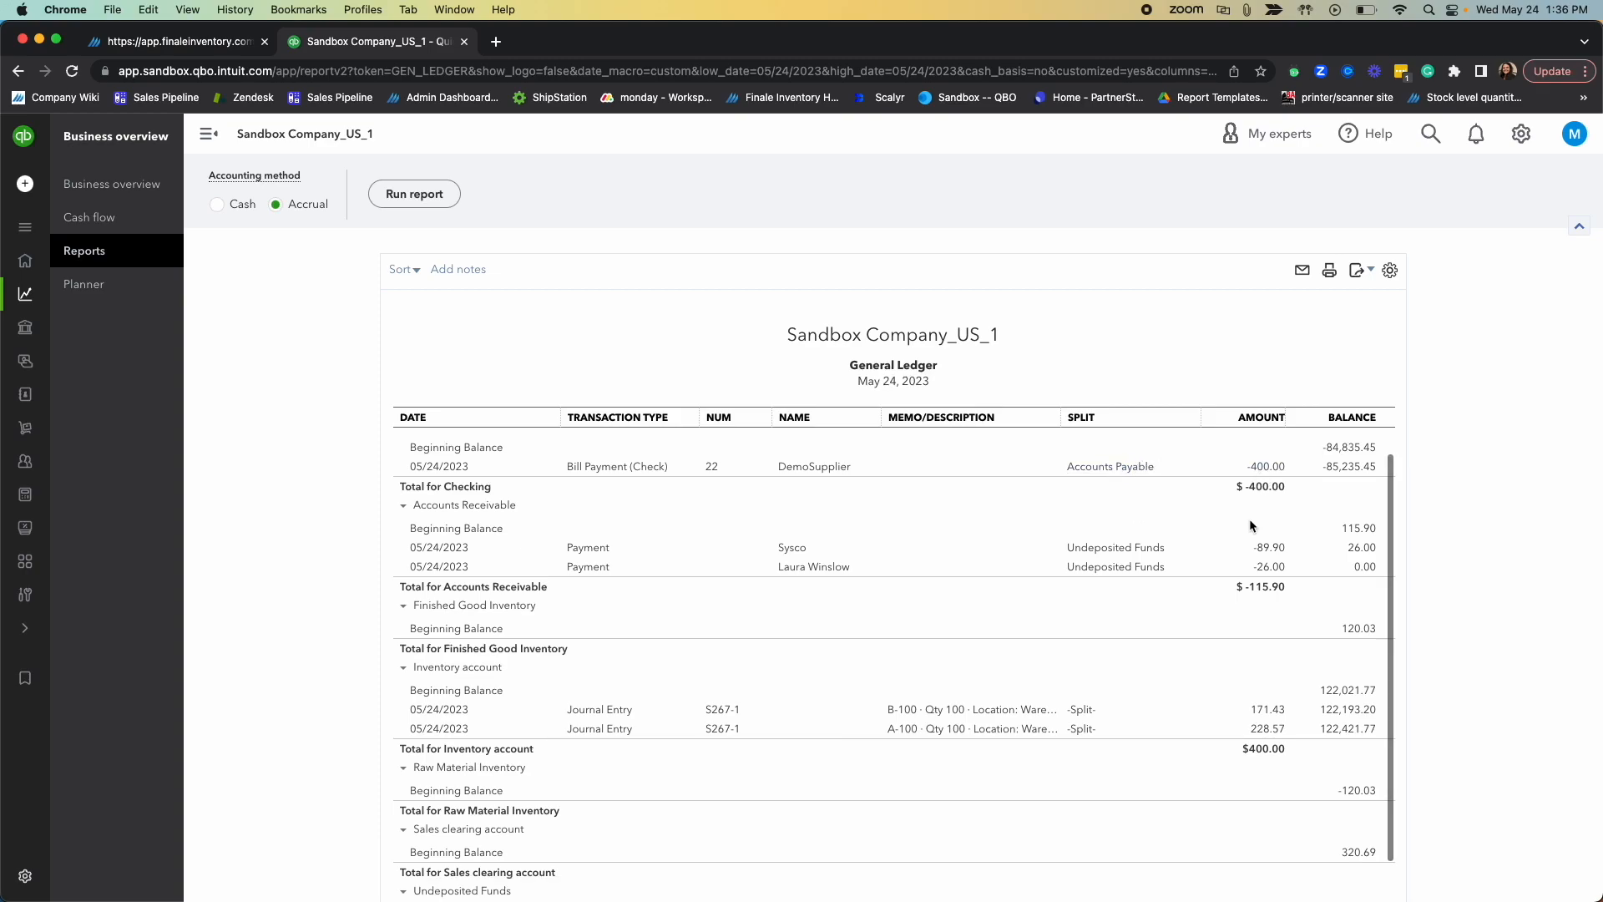
scroll(1250, 511, down, 1)
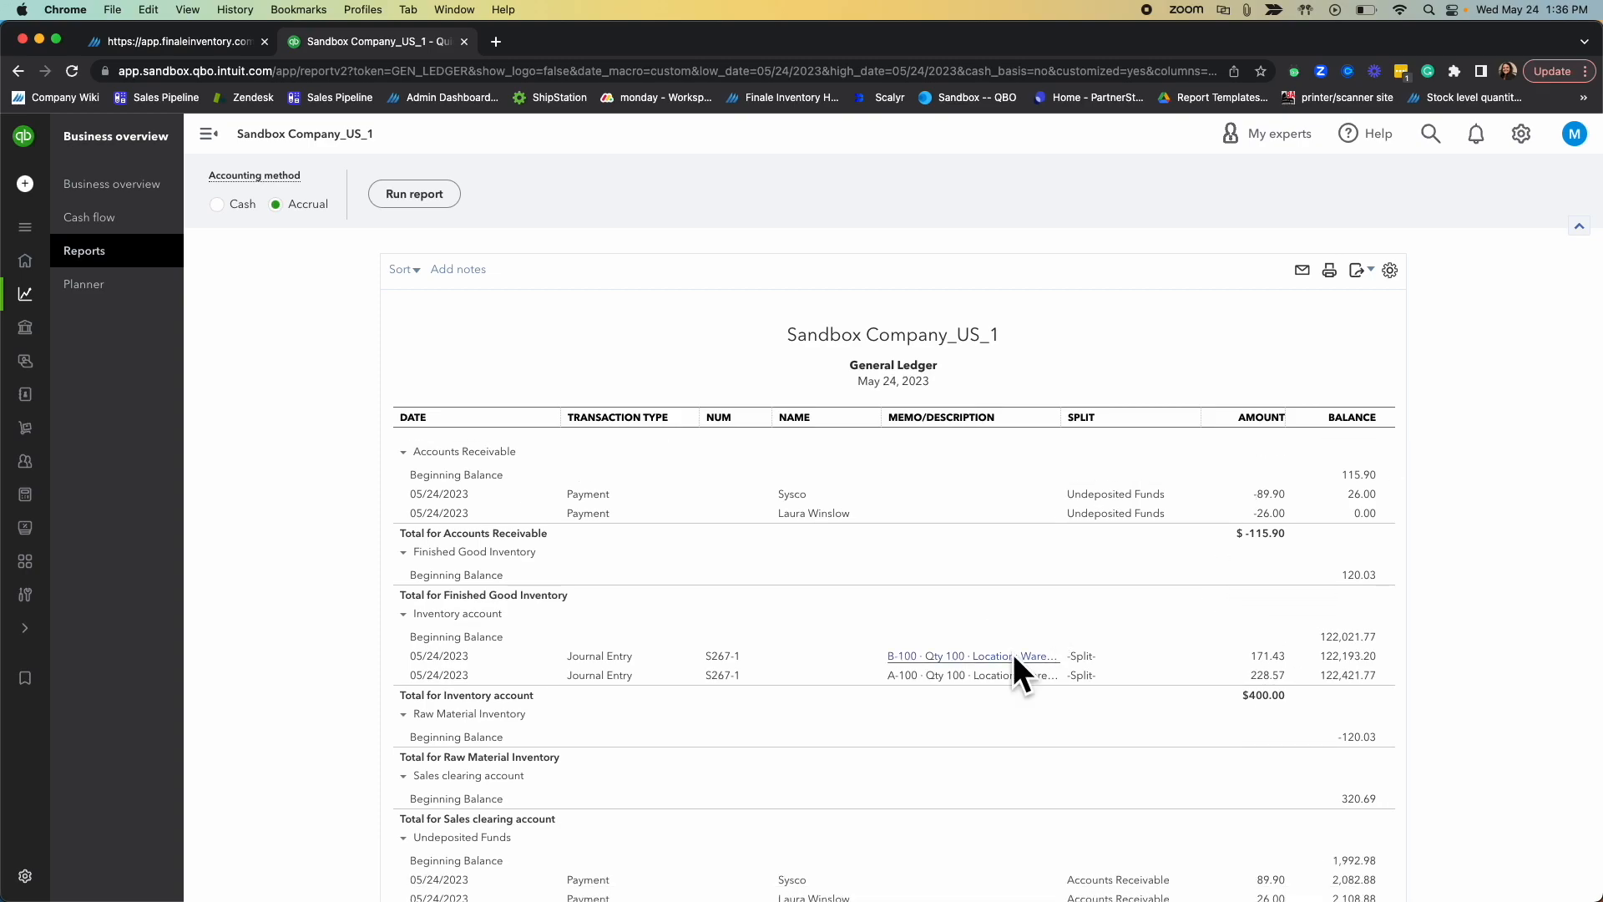
scroll(1152, 664, down, 3)
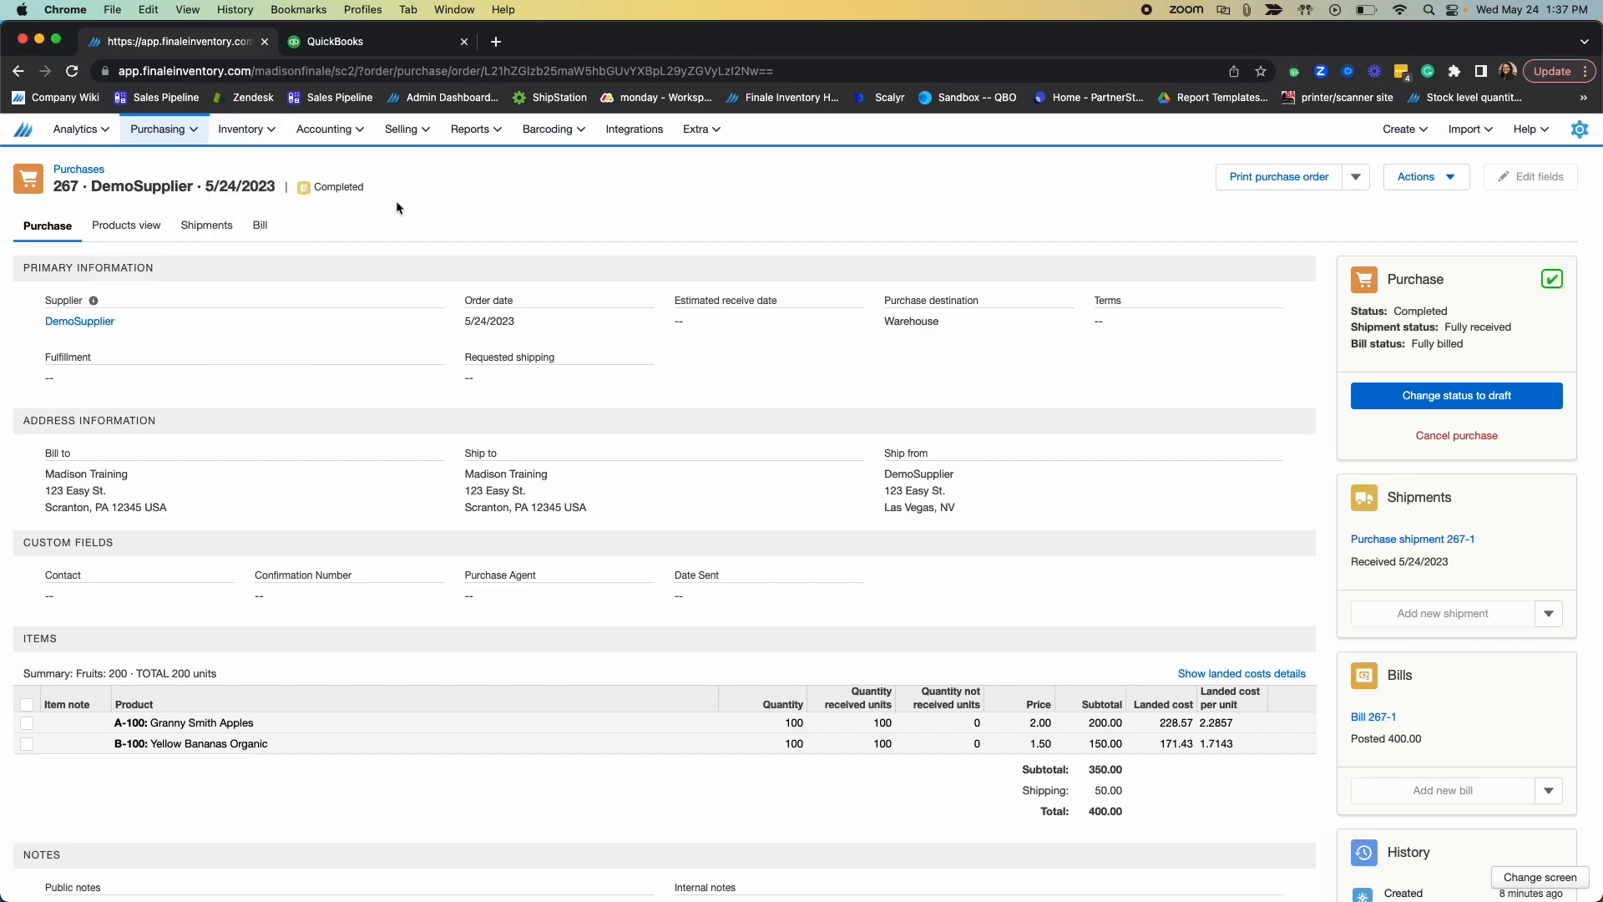
Step: Switch back to Finale Inventory, open its general ledger and examine the 5/24/2023 inventory account entries for the received DemoSupplier purchase
click(351, 132)
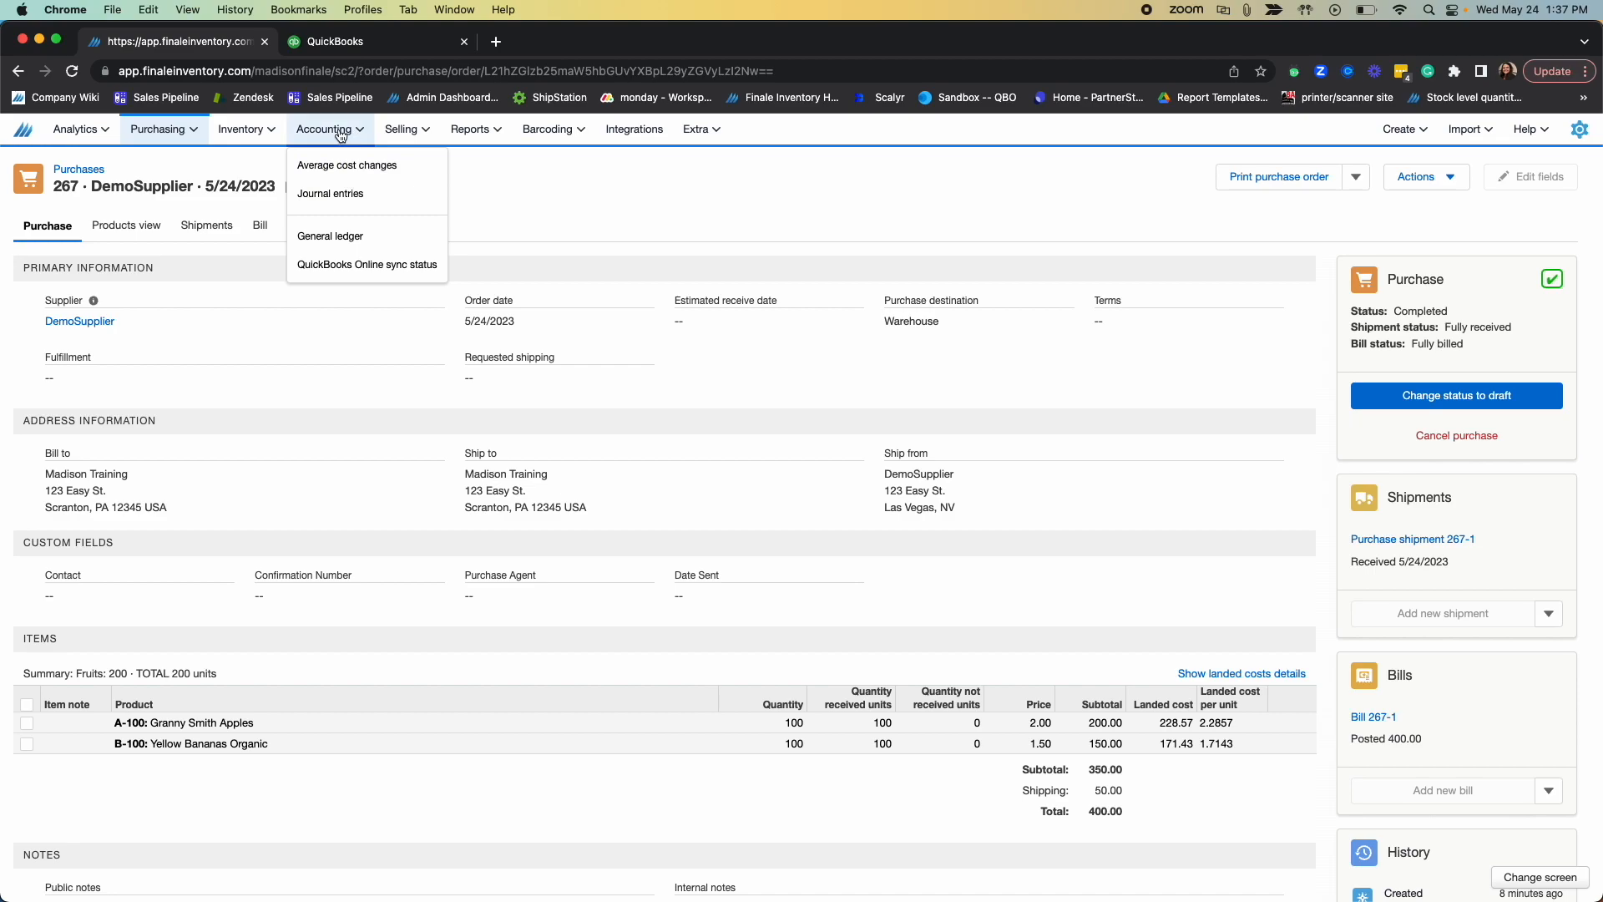
click(337, 240)
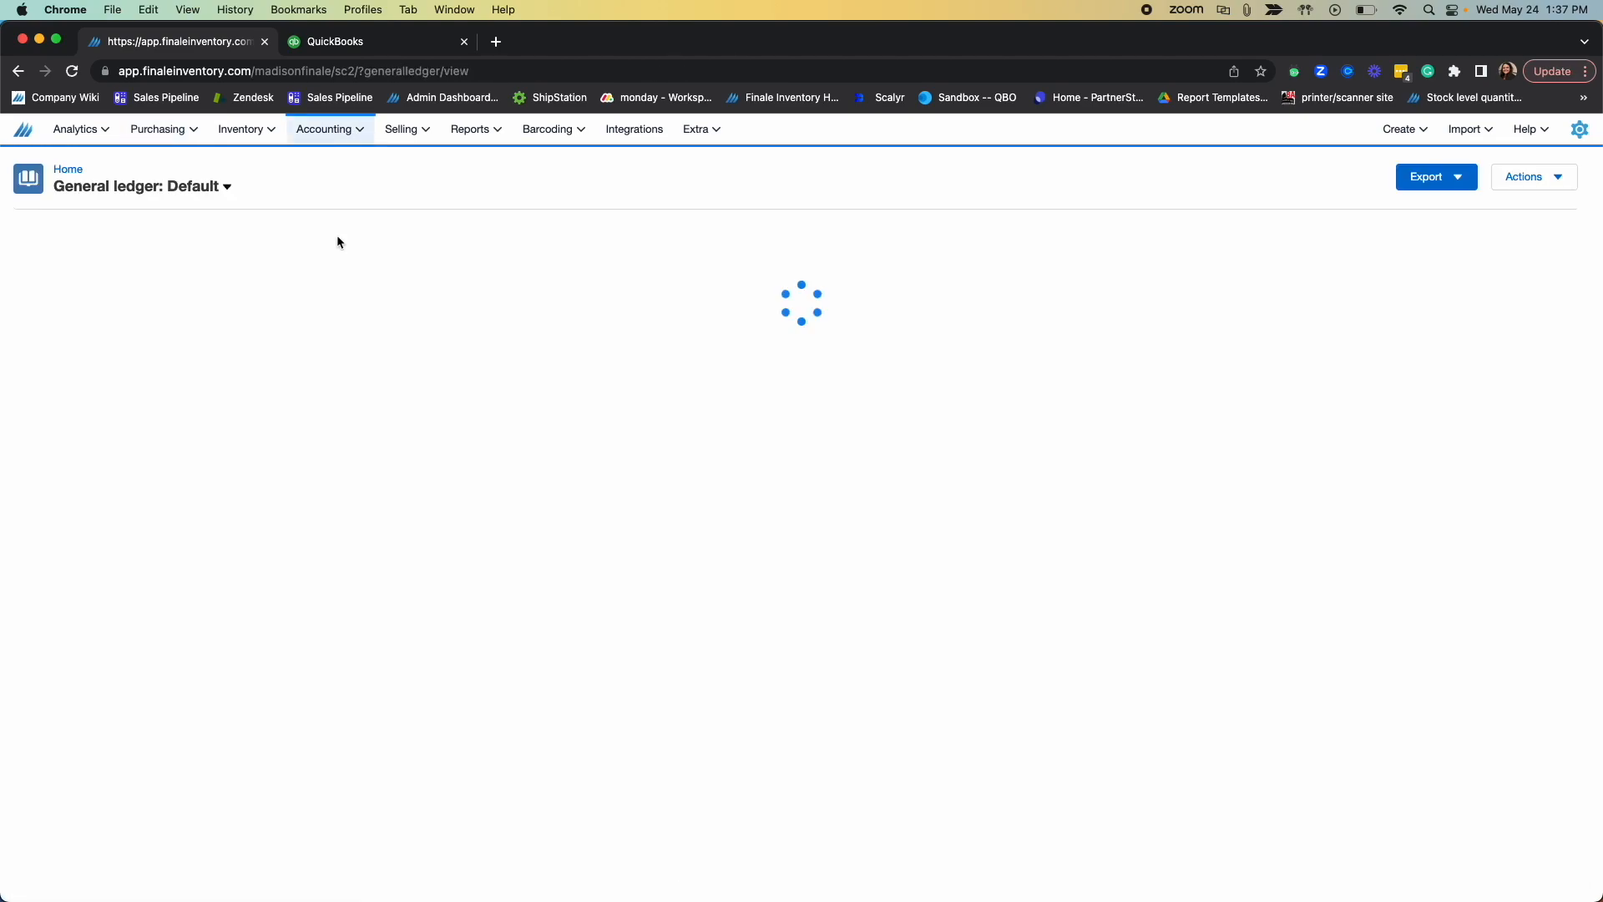
scroll(1083, 437, down, 10)
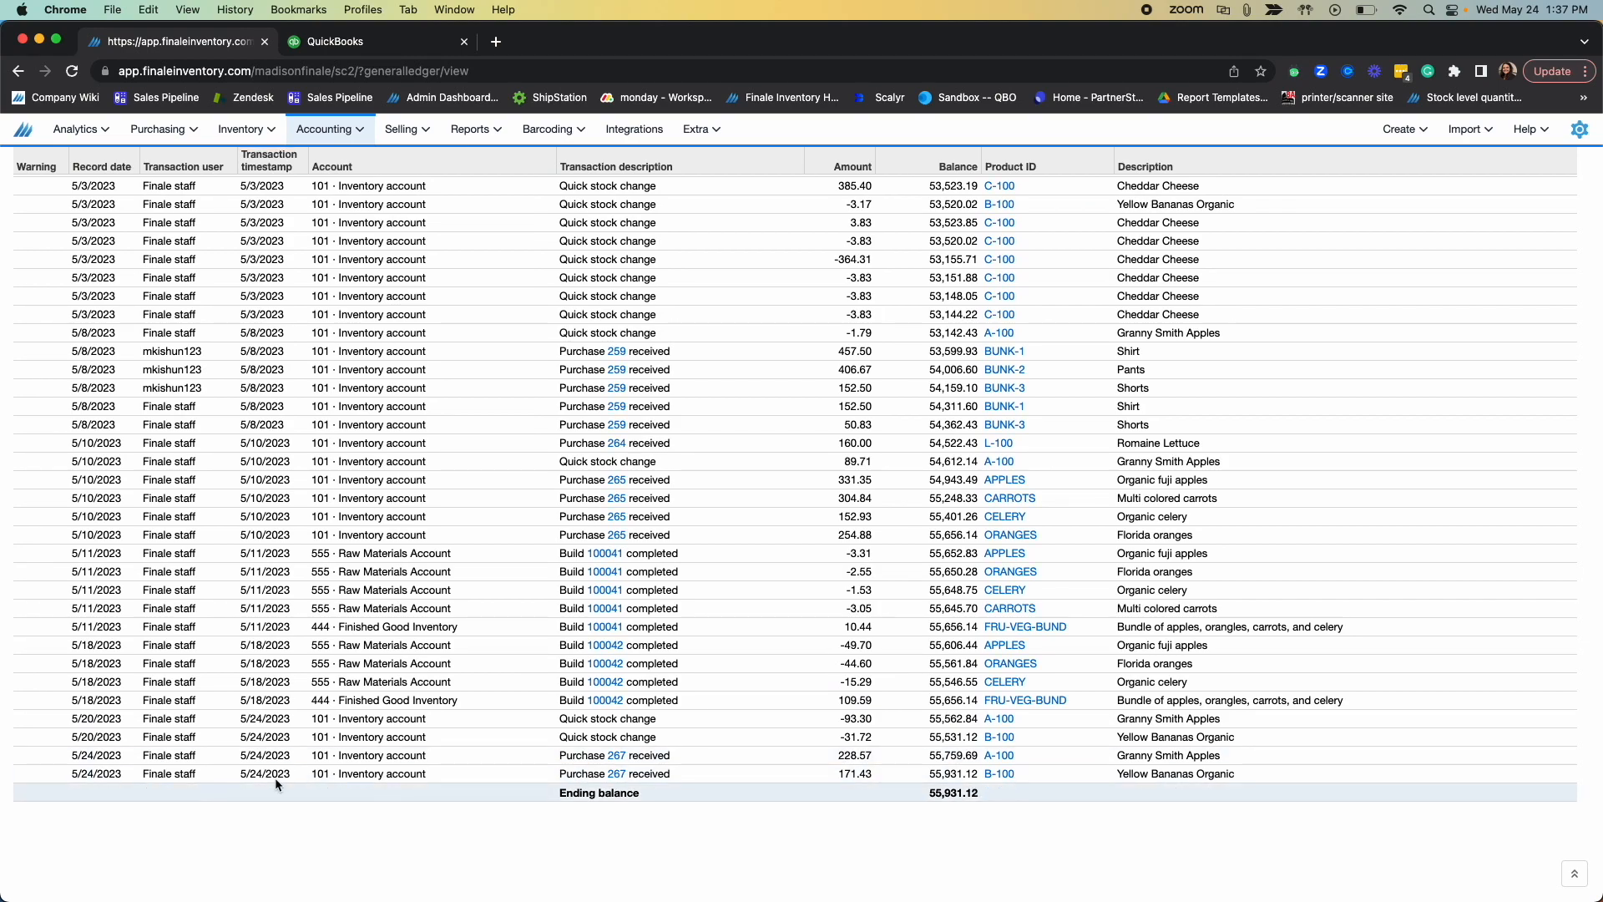
drag(332, 756, 413, 777)
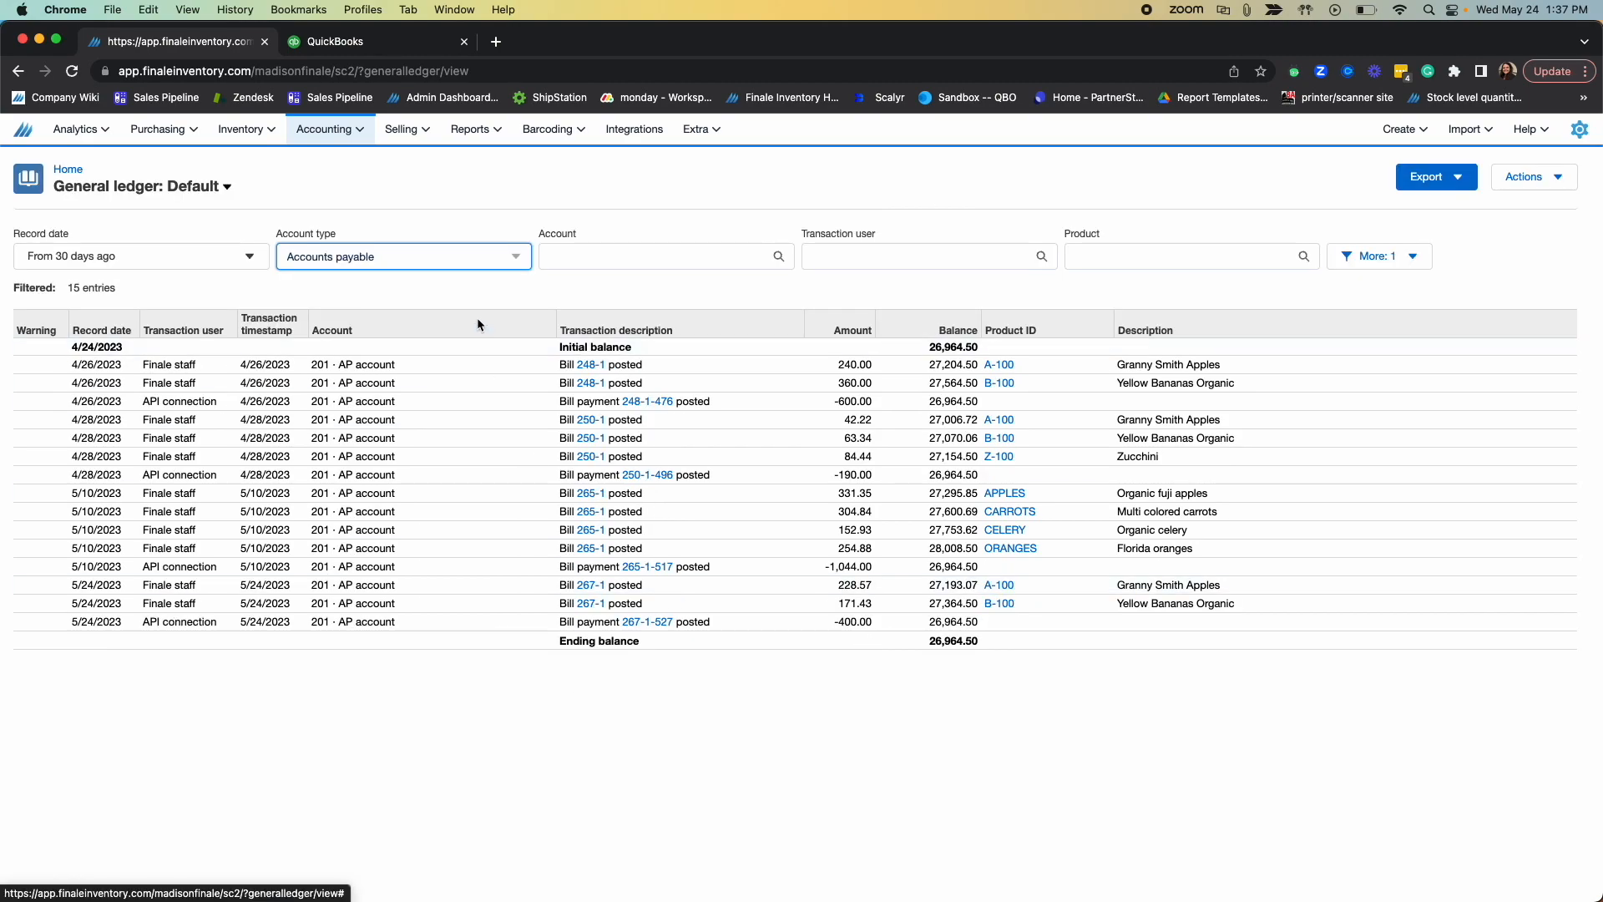
Step: Filter the general ledger by the Accounts payable account type and check the 5/24/2023 bill payment entry and its amount
click(418, 261)
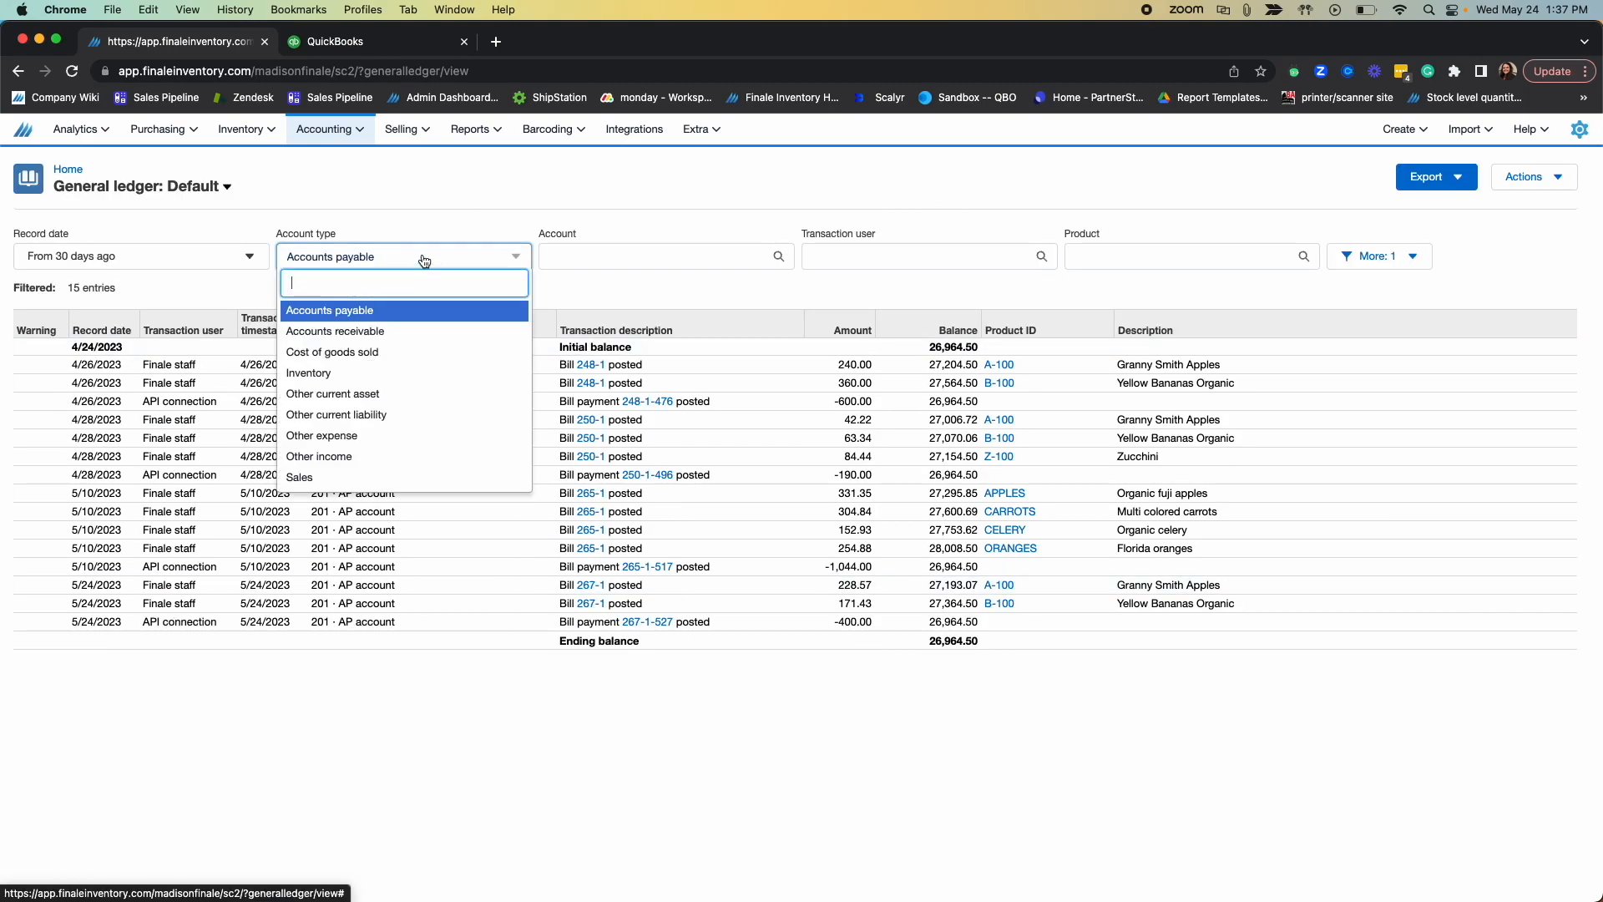
click(402, 306)
drag(817, 624, 865, 625)
drag(557, 622, 727, 623)
click(743, 621)
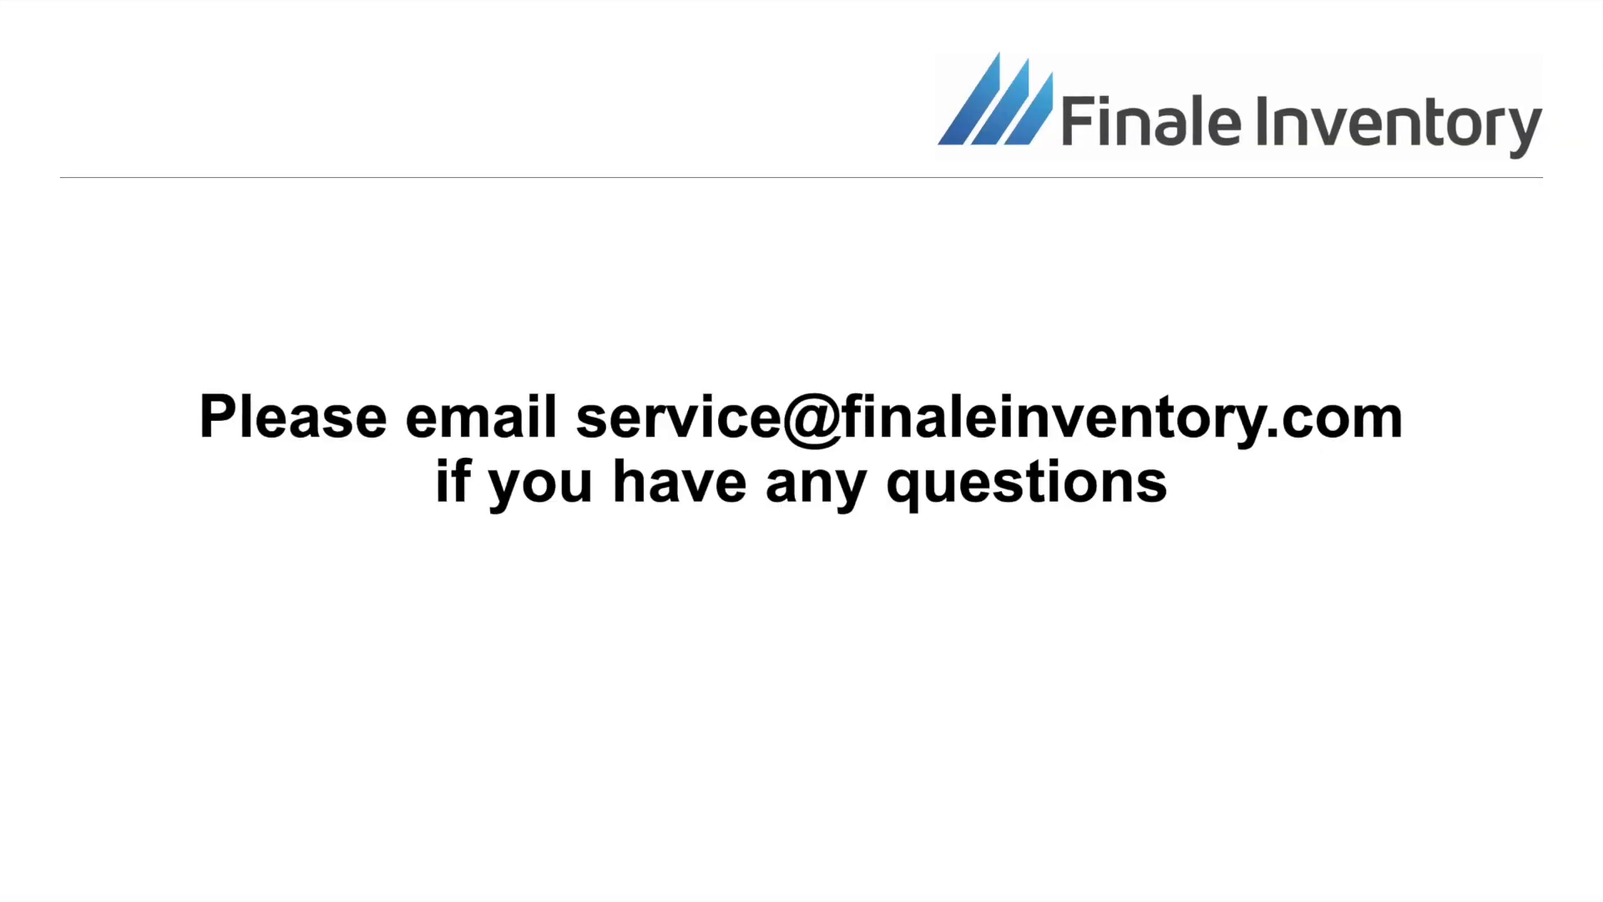